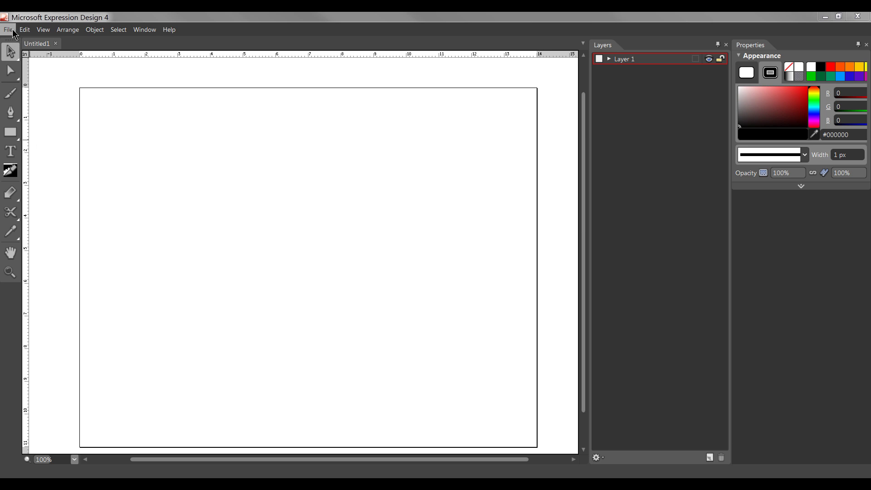
Step: Start a text object on the page with no stroke and a black fill
left_click(10, 153)
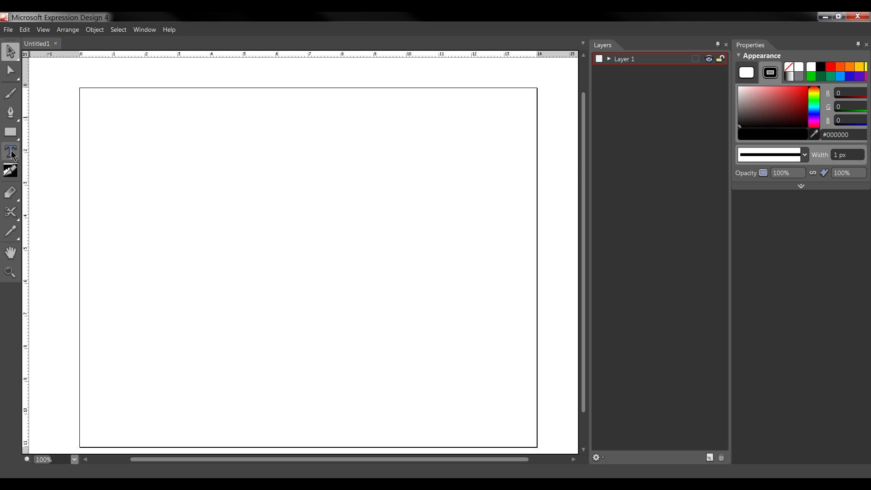
left_click(792, 67)
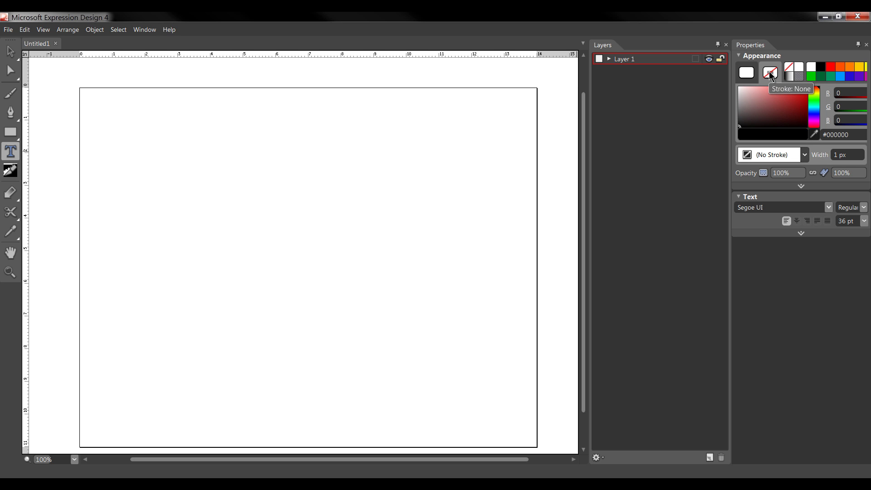
left_click(747, 73)
left_click(819, 74)
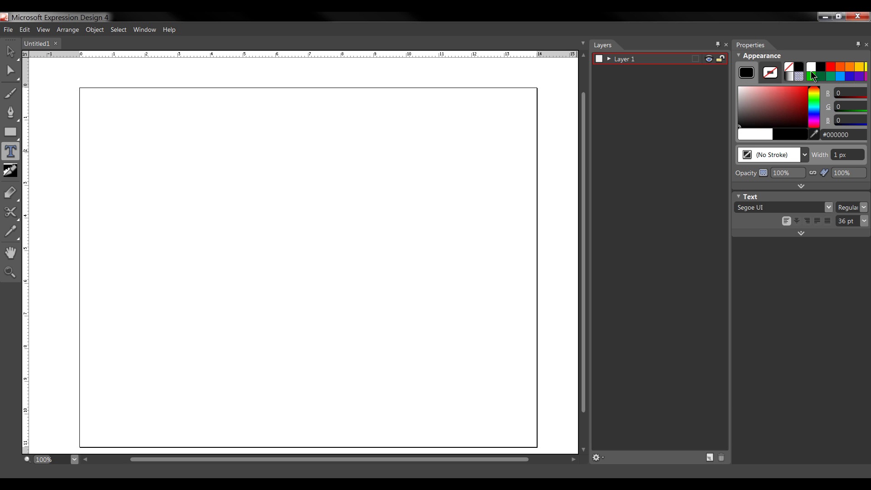
left_click(197, 225)
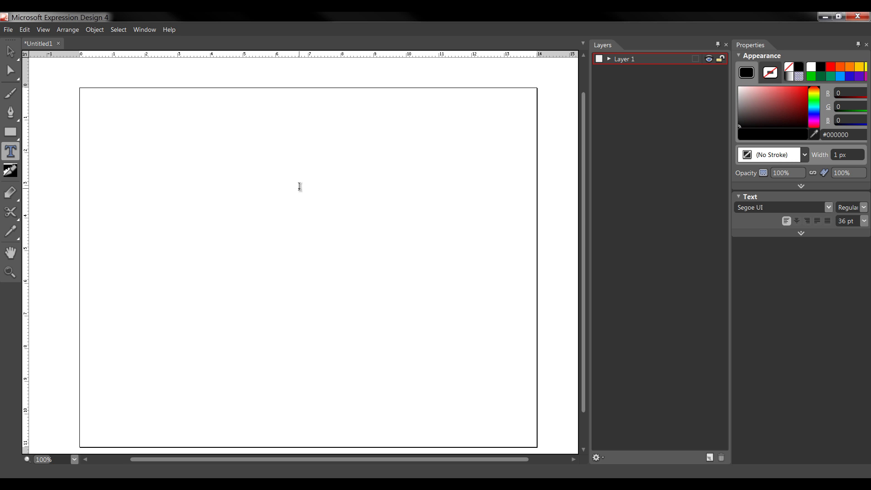
type("Aaron ")
type("Rutten")
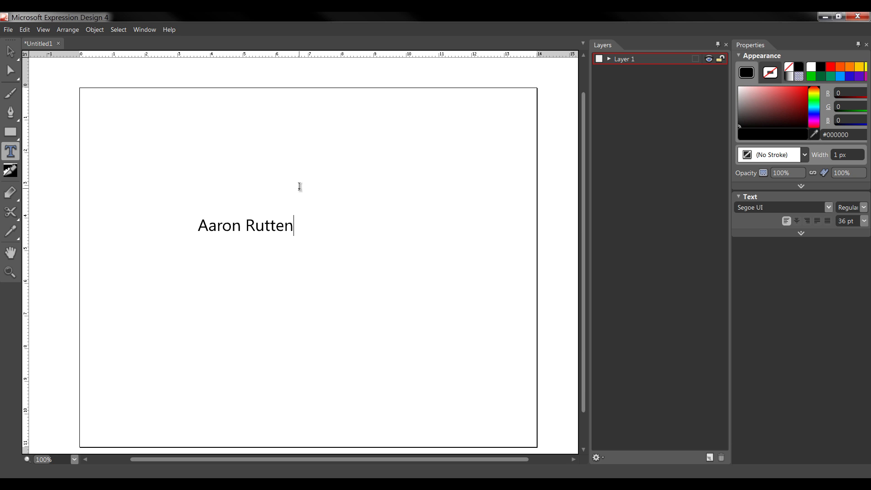
Step: Enlarge the Aaron Rutten text from its corner so it spans most of the page
left_click(10, 50)
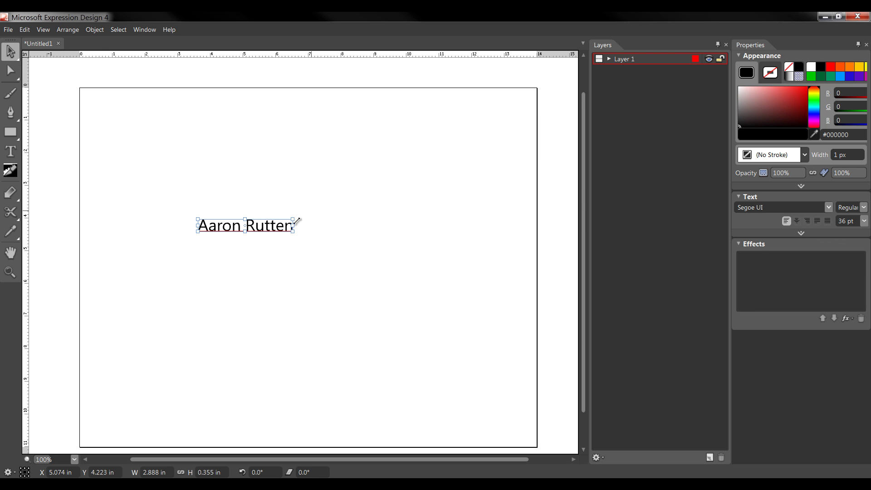
left_click_drag(295, 221, 487, 307)
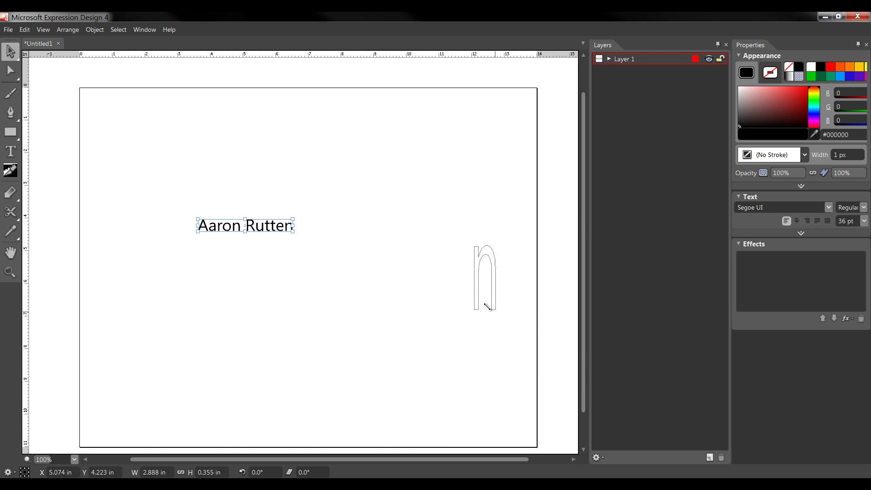
mouse_move(487, 307)
left_mouse_down()
mouse_move(415, 267)
mouse_move(416, 251)
mouse_move(355, 229)
left_mouse_up()
mouse_move(435, 235)
left_mouse_down()
mouse_move(471, 252)
mouse_move(480, 244)
mouse_move(452, 250)
left_mouse_up()
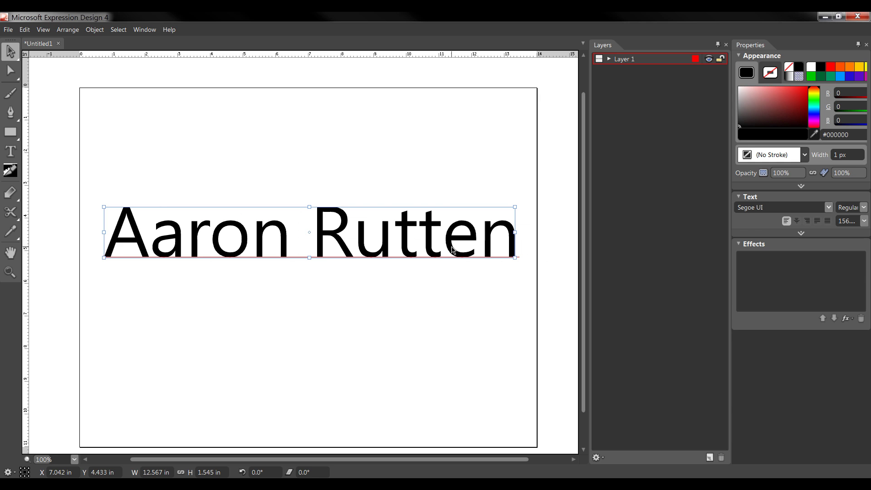
Step: Change the Aaron Rutten text's font to Myriad Pro with Bold style
left_click(456, 228)
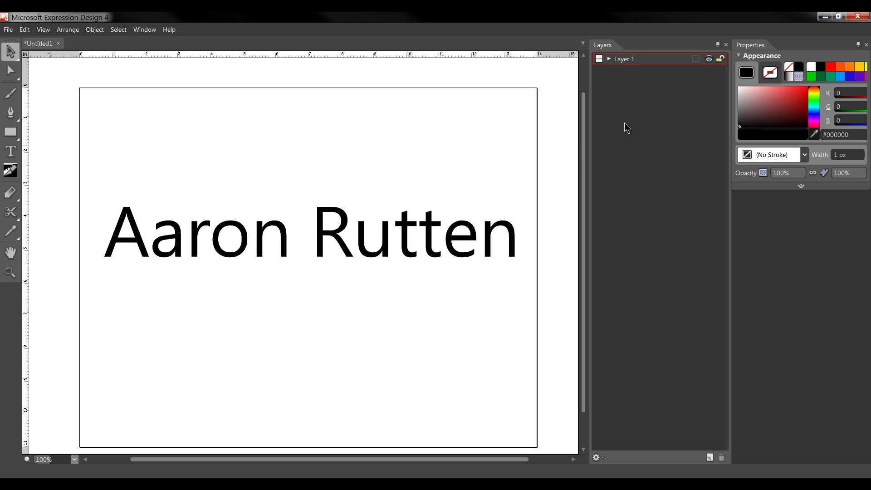
left_click(472, 237)
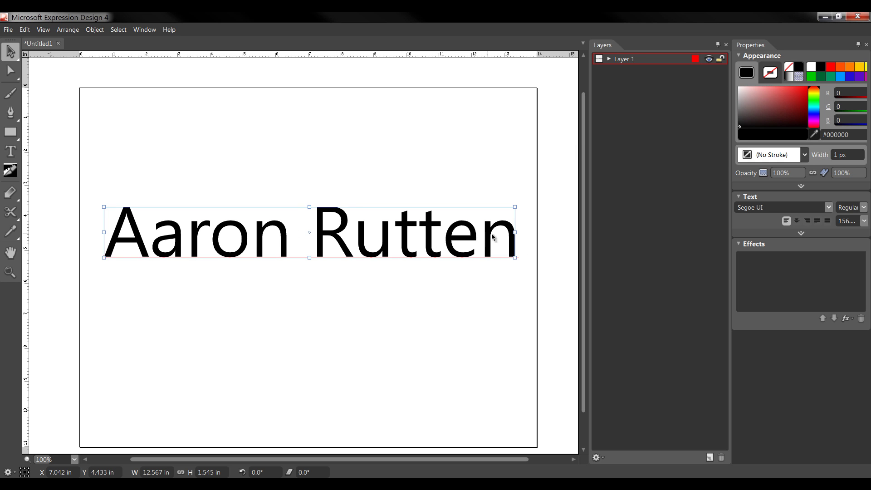
left_click(787, 208)
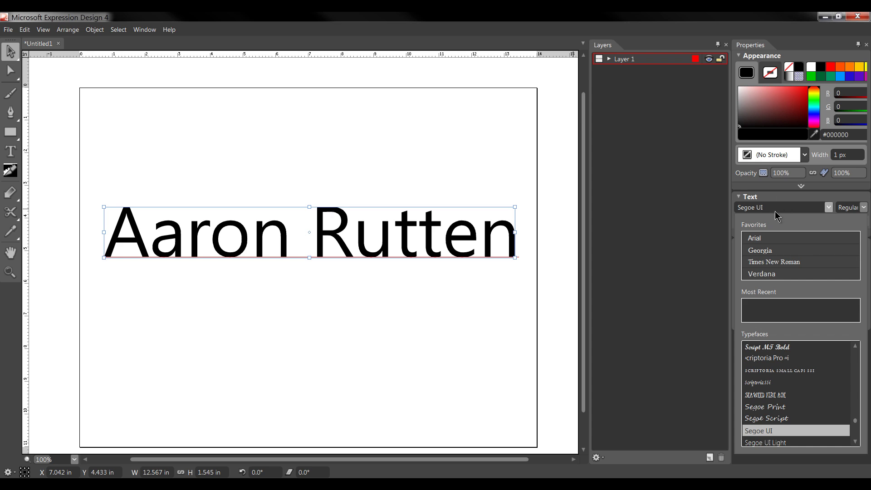
left_click(775, 211)
key("m")
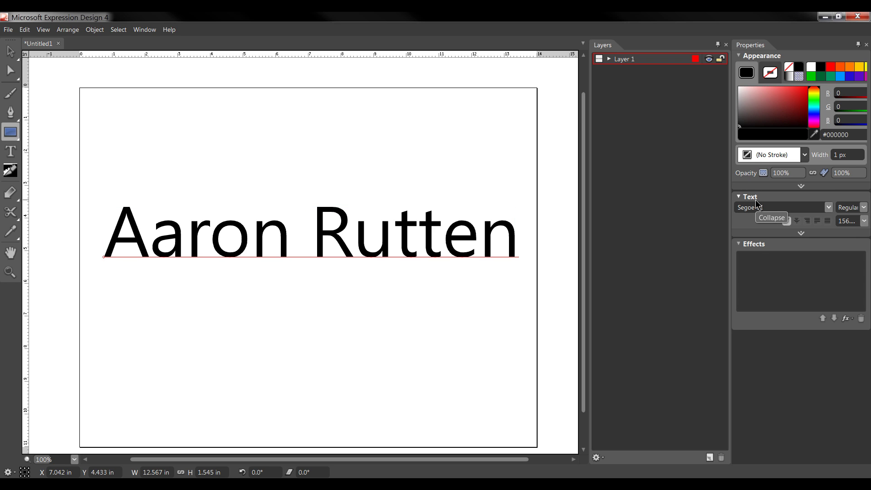
left_click(828, 208)
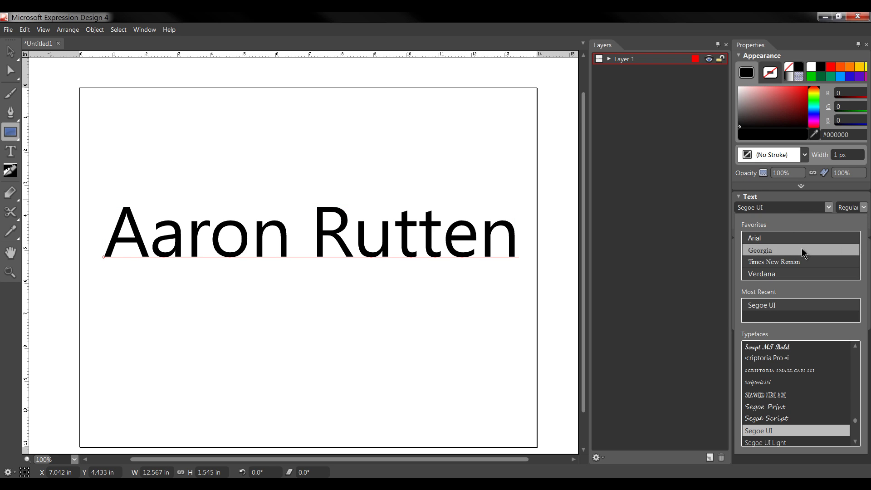
scroll(778, 368, "up", 10)
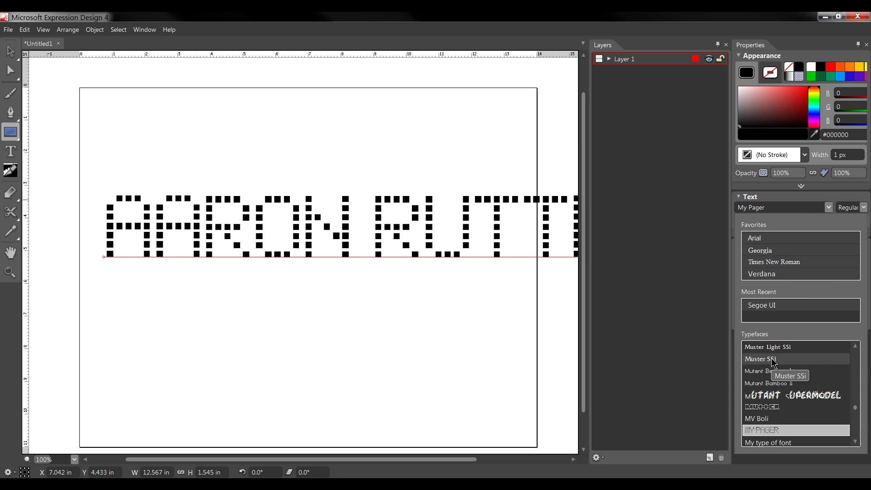
scroll(776, 360, "down", 2)
scroll(824, 419, "down", 2)
scroll(810, 426, "down", 3)
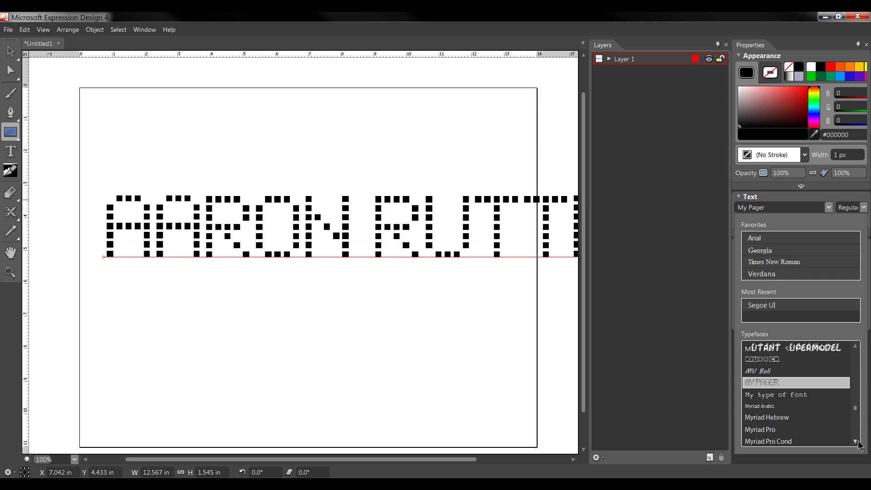
left_click(798, 418)
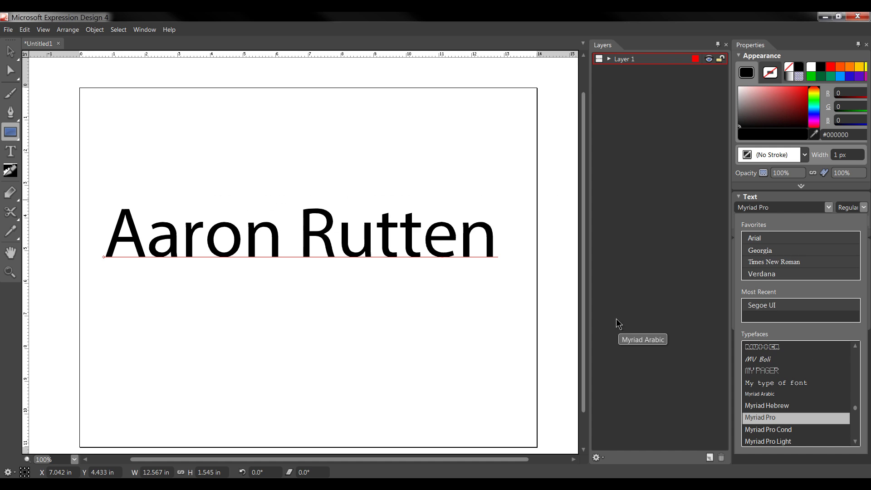
left_click(863, 207)
left_click(846, 219)
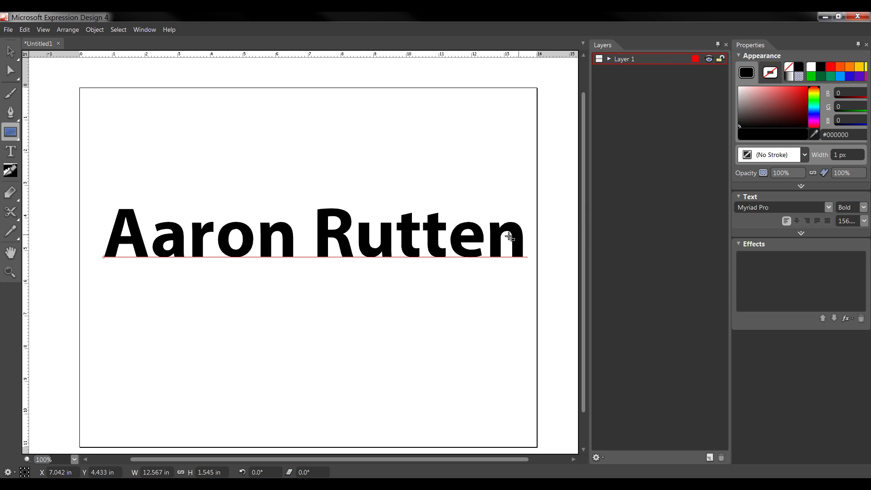
left_click(10, 51)
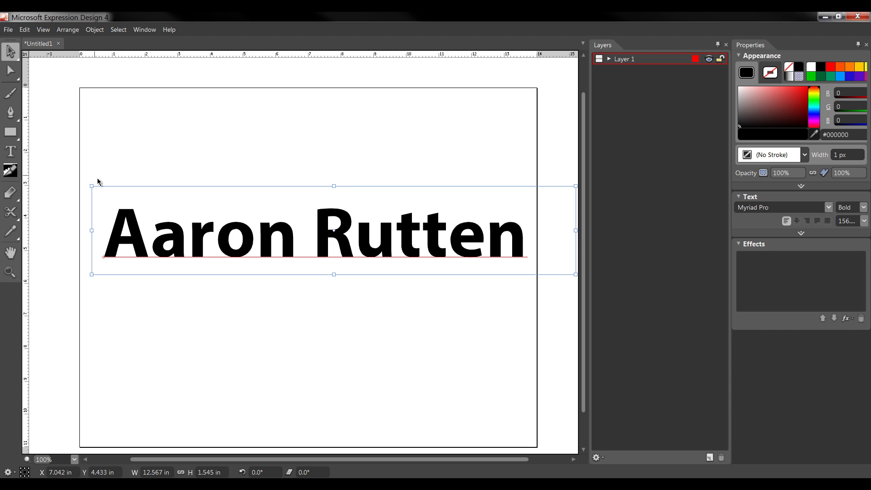
Step: Nudge the name slightly left and convert the text into paths
key("Left")
key("Left")
key("Left")
left_click(164, 170)
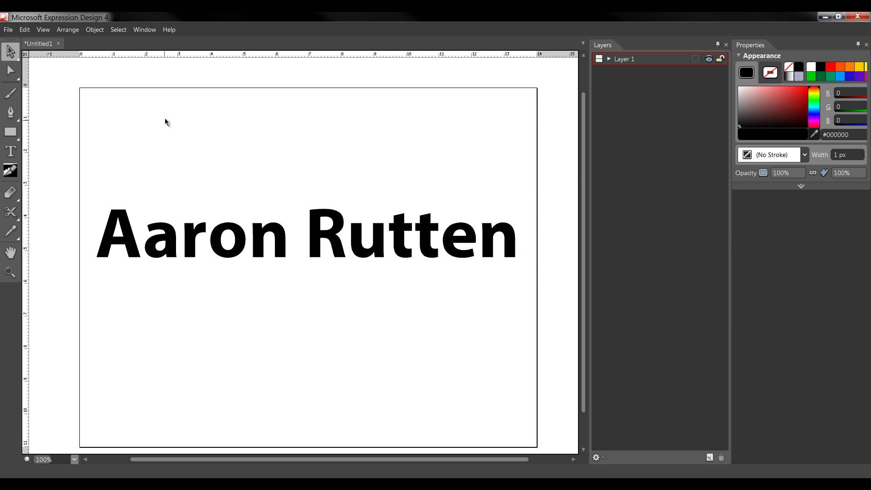
left_click(159, 221)
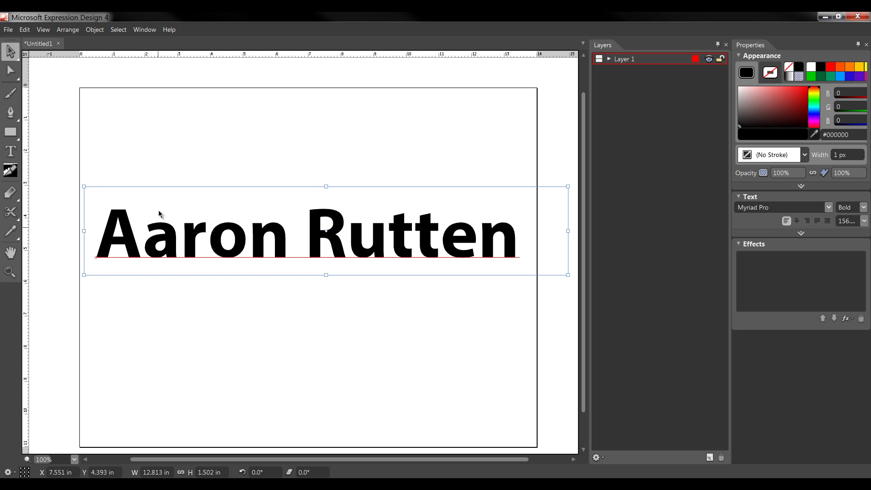
left_click(94, 32)
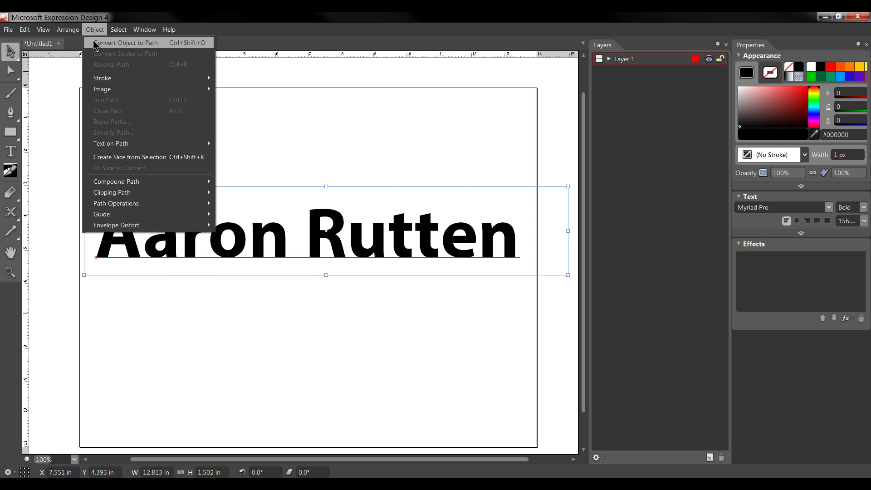
left_click(93, 42)
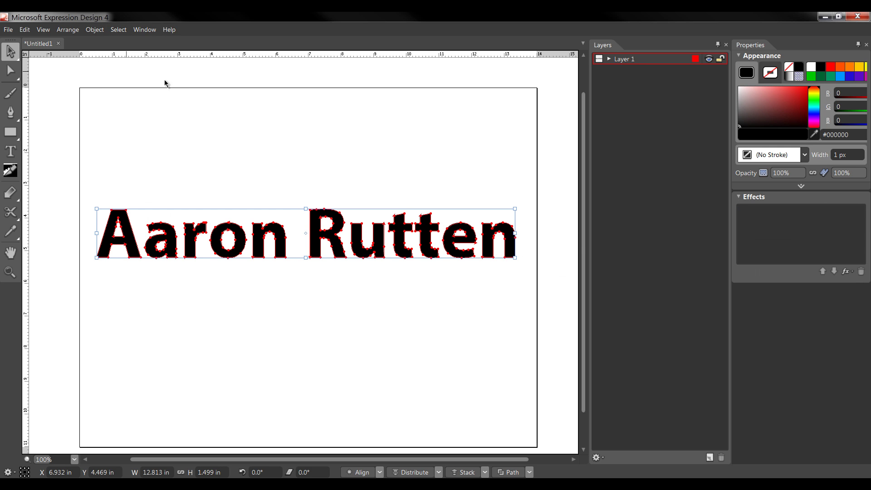
Step: Zoom in closely on Rutten with side panels hidden and Direct Selection active
left_click(229, 130)
left_click(10, 272)
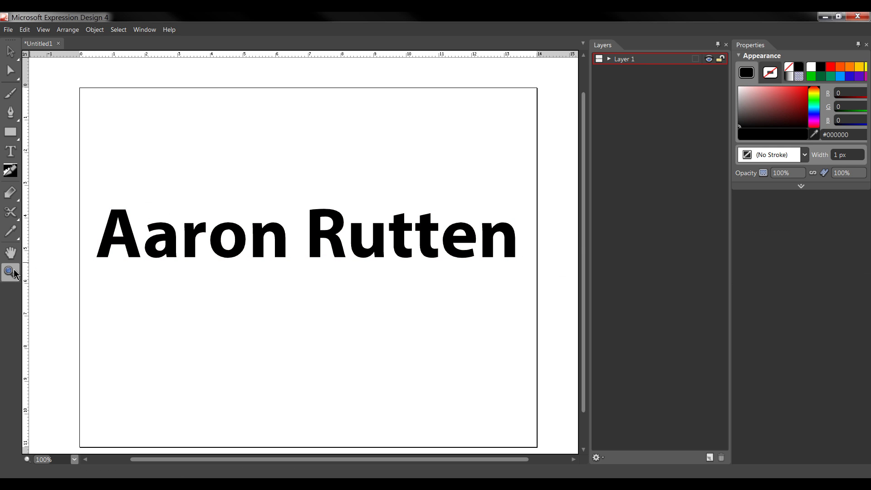
left_click(209, 219)
key("F4")
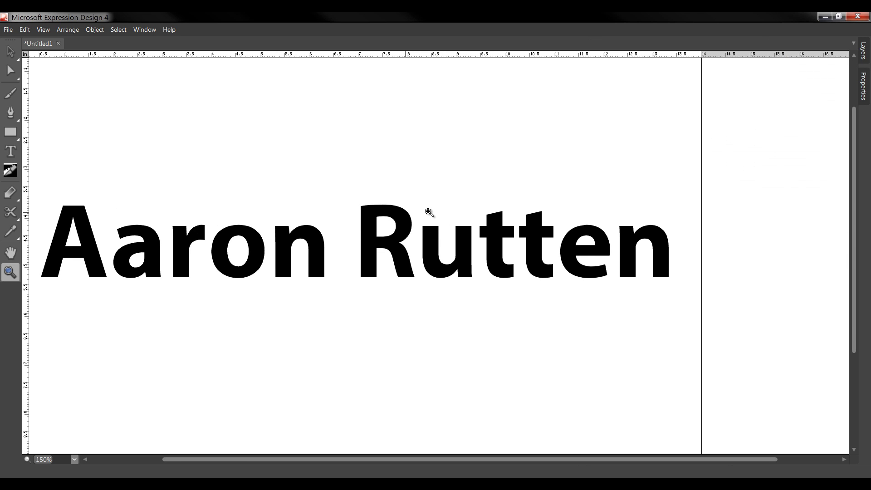
left_click(452, 214)
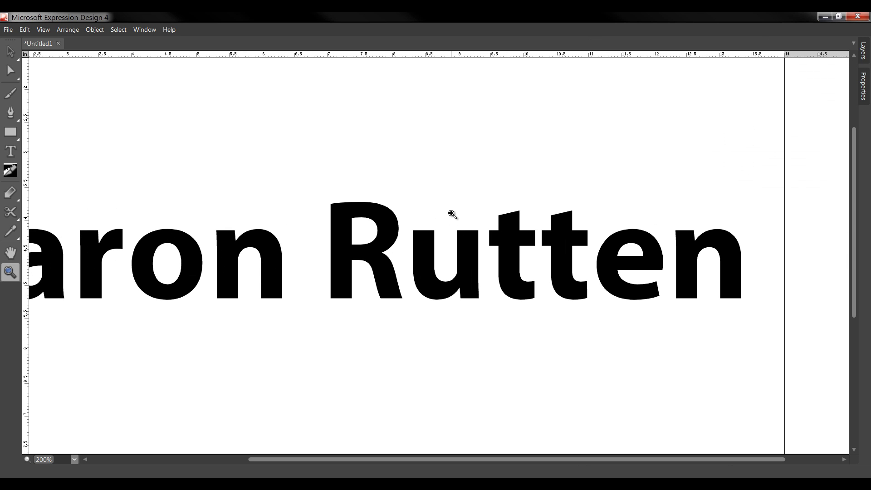
key("F4")
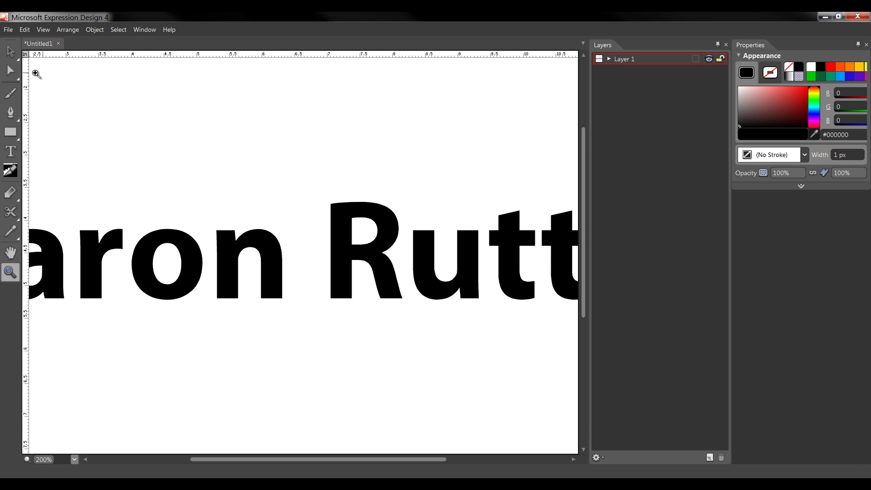
left_click(10, 71)
key("F4")
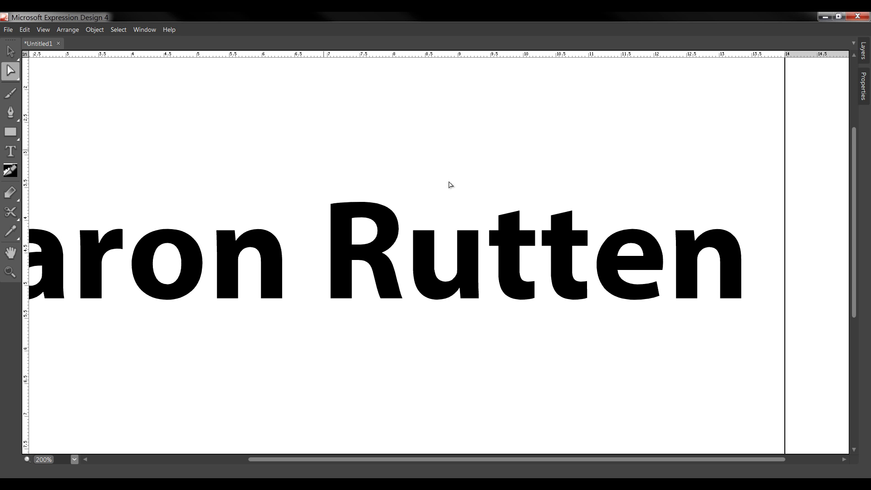
Step: Raise the top points of both t's by three nudges to make them taller
left_click(504, 218)
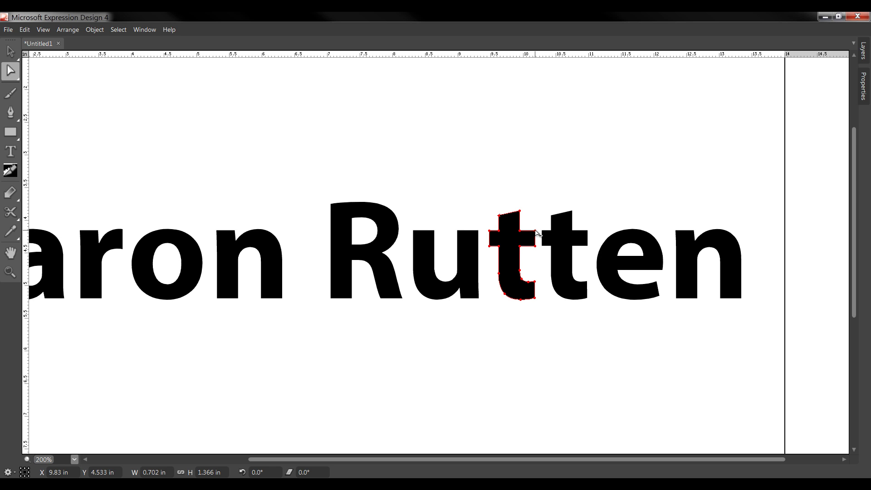
left_click(520, 211)
left_click(555, 219, "shift")
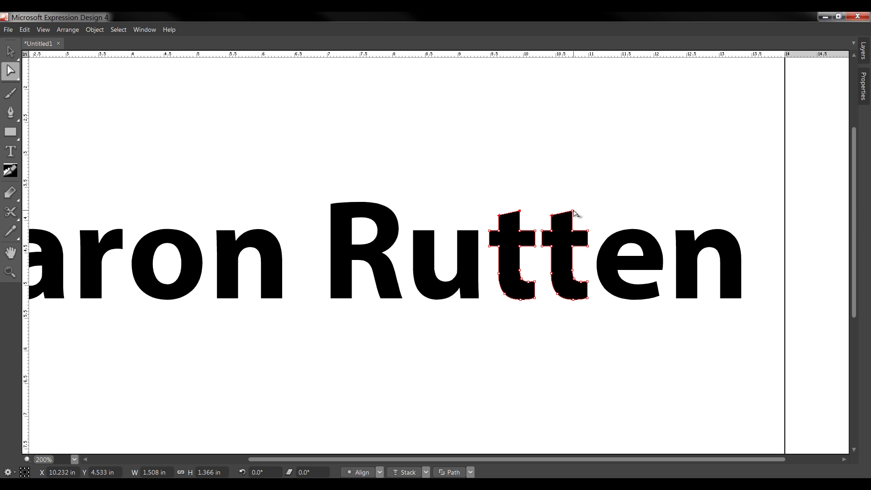
left_click(573, 211, "shift")
key("Up")
key("Up")
key("Up")
key("Up")
key("Up")
key("Up")
key("Up")
key("Up")
key("Up")
key("Up")
key("Up")
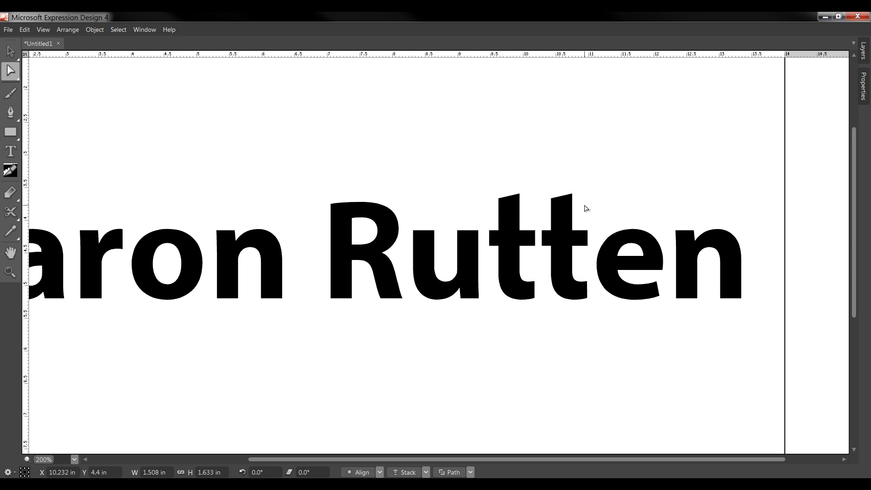
key("Up")
key("Up")
key("Up")
key("Up")
key("Up")
key("Up")
key("Up")
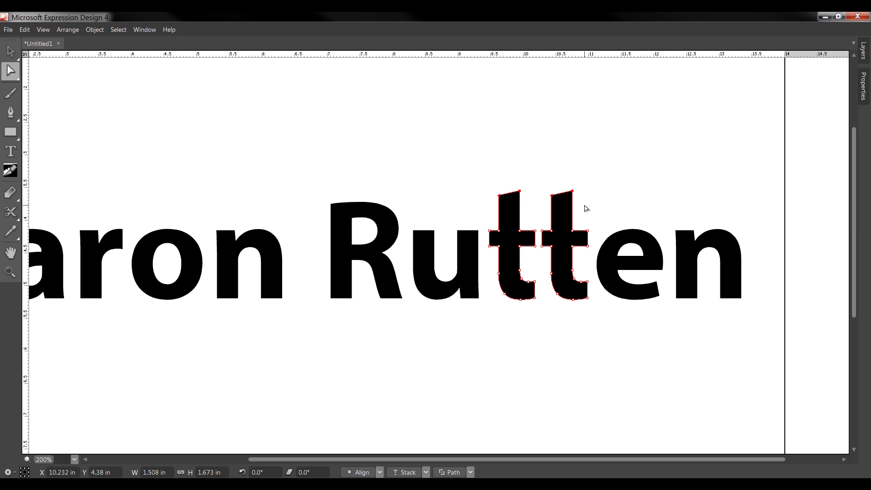
Step: Extend the first t's crossbar right so it joins the second t
left_click(540, 236)
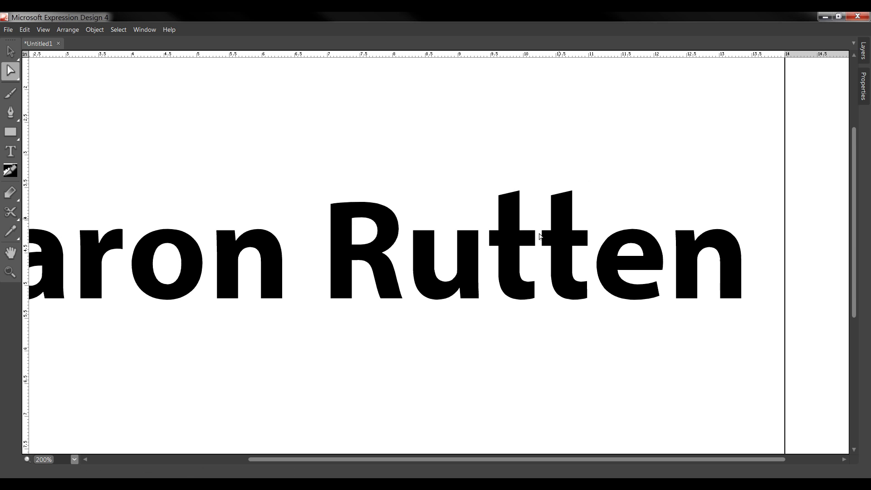
left_click(537, 235)
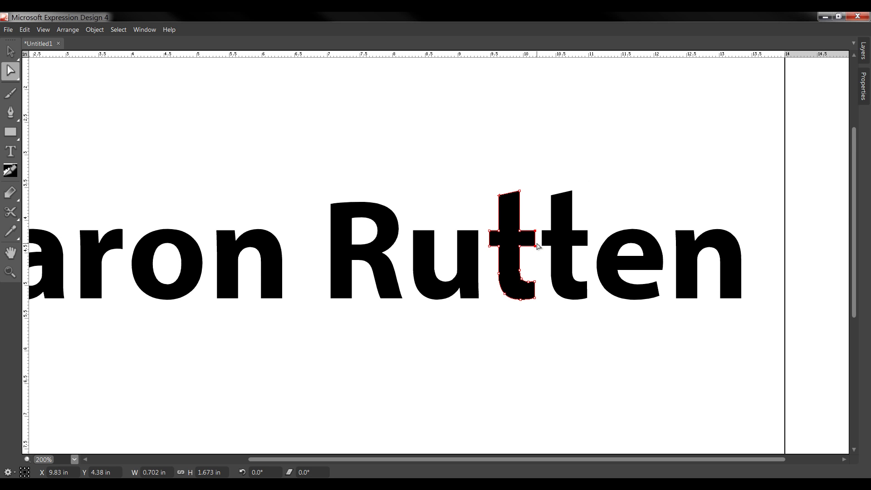
key("Right")
key("Right")
key("Right")
key("Right")
key("Right")
key("Right")
left_click(666, 193)
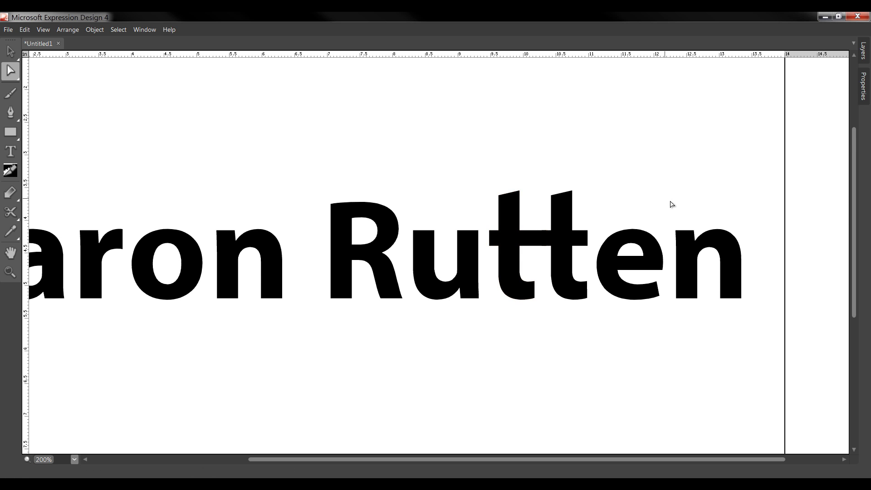
left_click(656, 290)
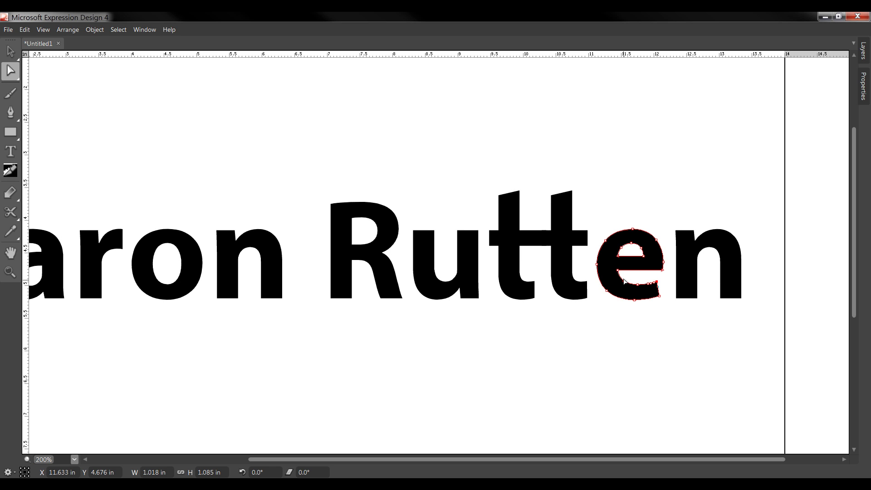
Step: Draw a thin black rectangle over the apex of the A as a serif
left_click(649, 208)
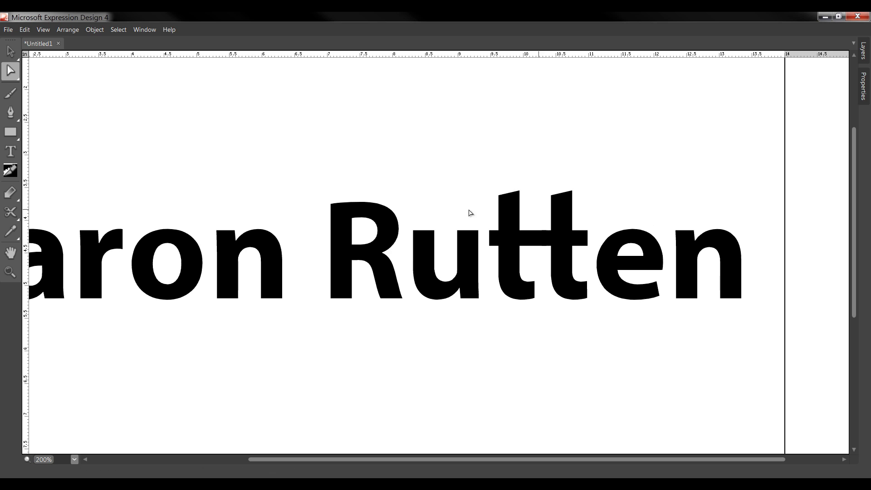
left_click(10, 132)
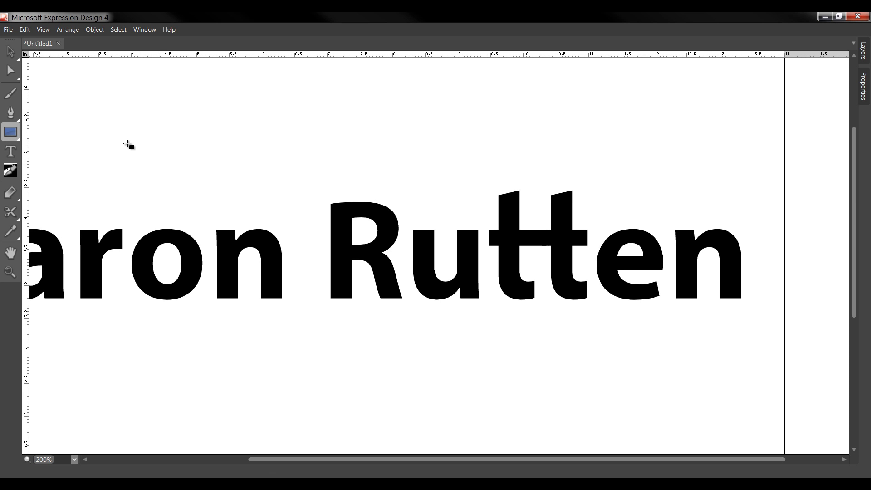
left_click_drag(304, 191, 578, 167)
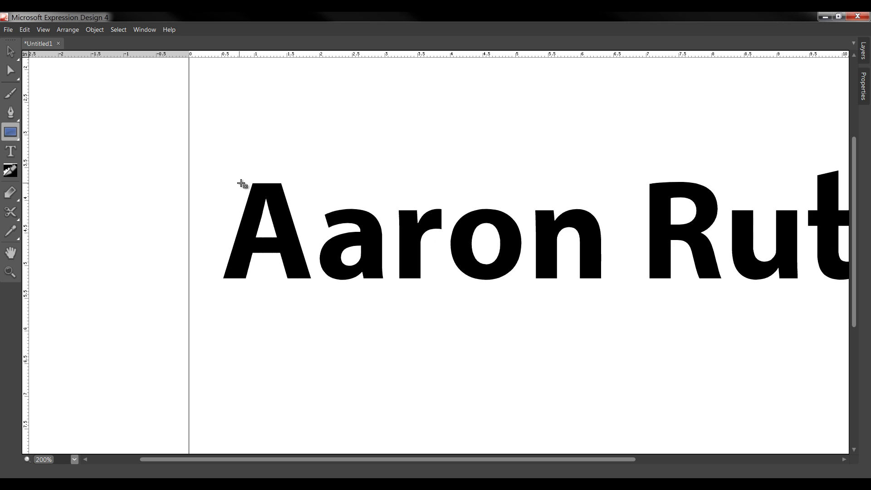
left_click_drag(242, 182, 293, 201)
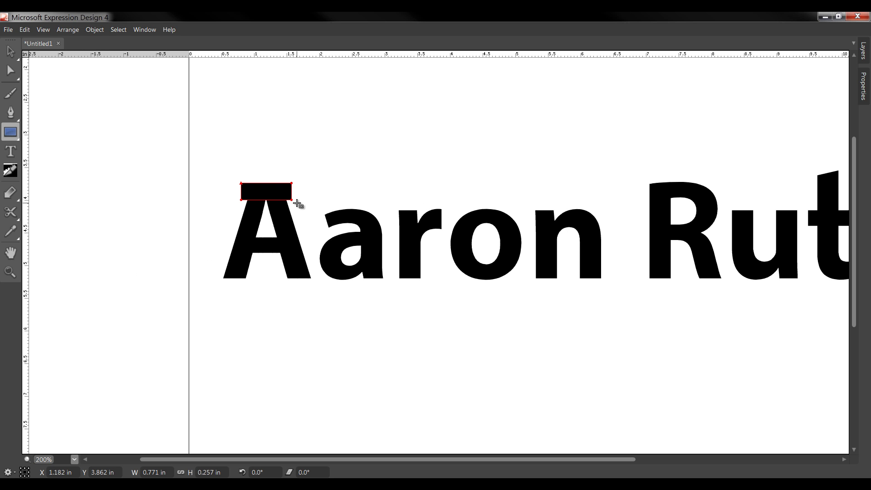
left_click(10, 51)
left_click(323, 113)
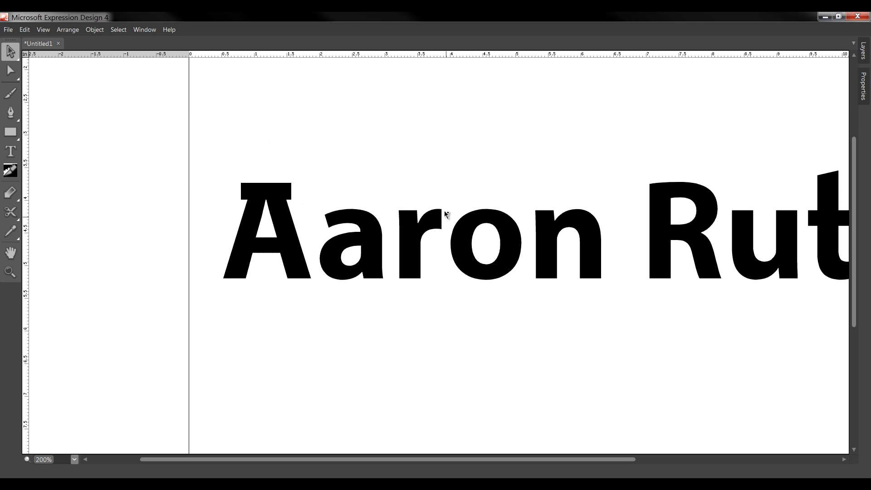
mouse_move(411, 171)
left_mouse_down()
mouse_move(375, 171)
mouse_move(410, 196)
mouse_move(373, 195)
mouse_move(498, 163)
left_mouse_up()
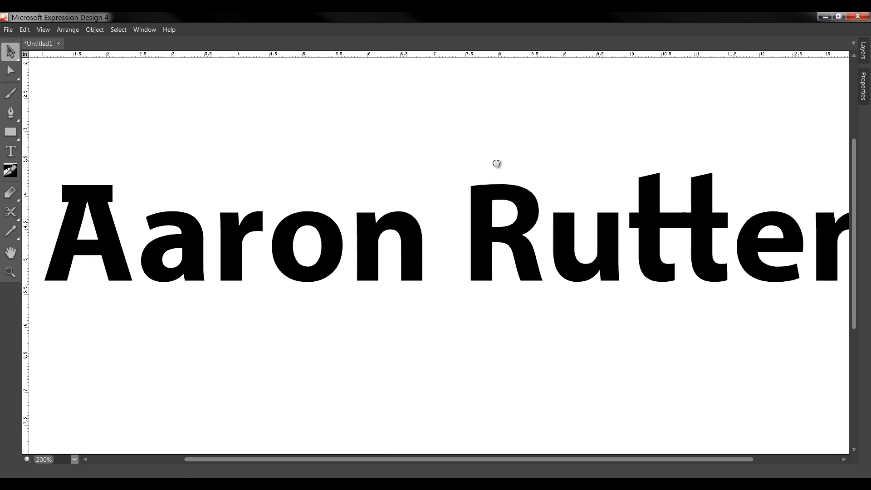
Step: Reshape the n in Aaron to have slanted feet, also checking the r
left_click(10, 71)
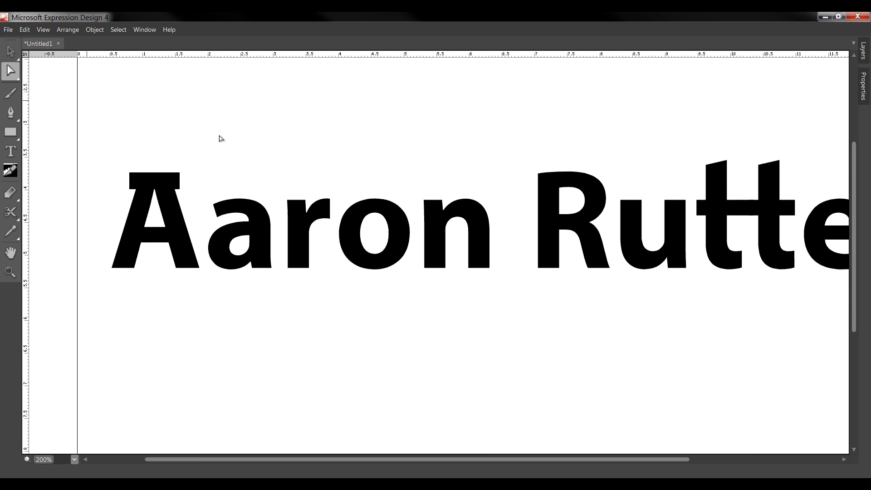
left_click(480, 249)
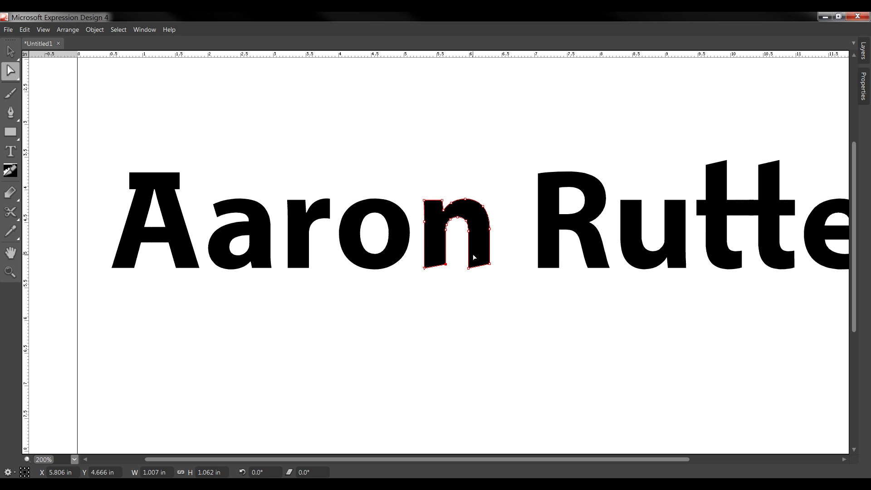
left_click(447, 195)
left_click(429, 204)
left_click(458, 178)
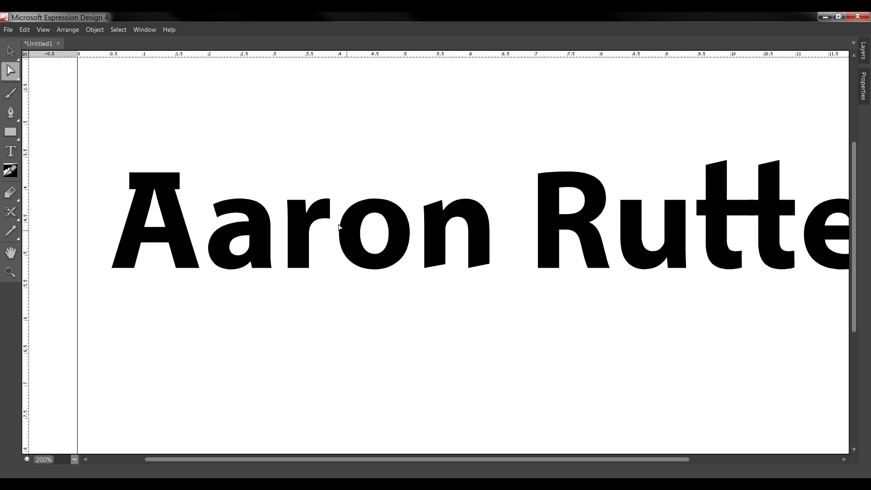
left_click(294, 204)
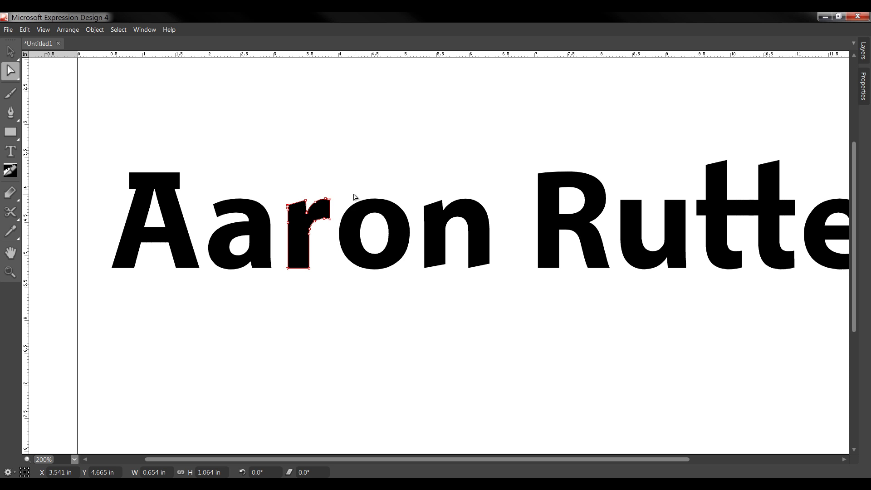
left_click(352, 179)
Step: Lower the u's top points by two nudges and select Rutten's final n
left_click_drag(516, 350, 418, 346)
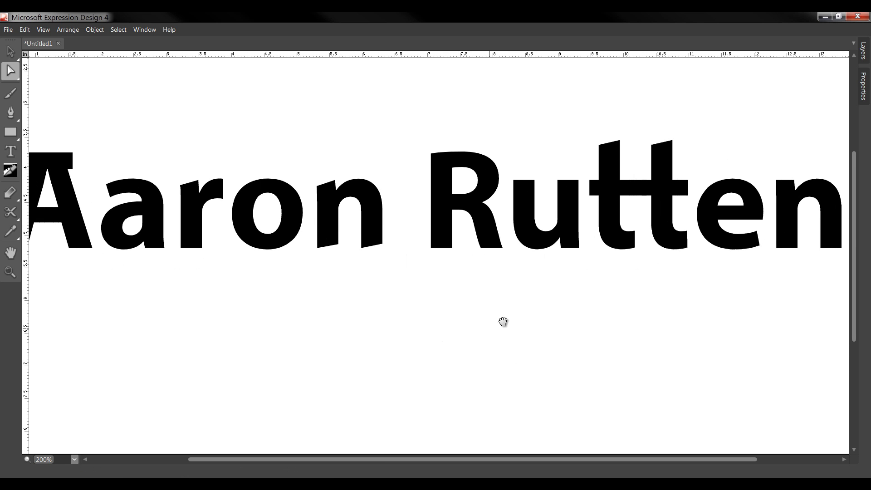
left_click_drag(502, 308, 451, 312)
left_click(455, 196)
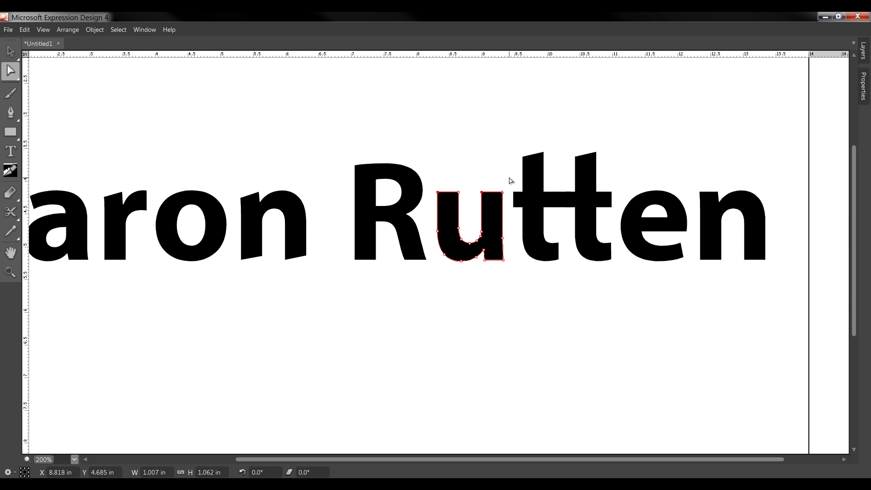
key("Down")
key("Down")
key("Down")
key("Down")
key("Down")
key("Down")
key("Down")
key("Down")
key("ctrl+shift+a")
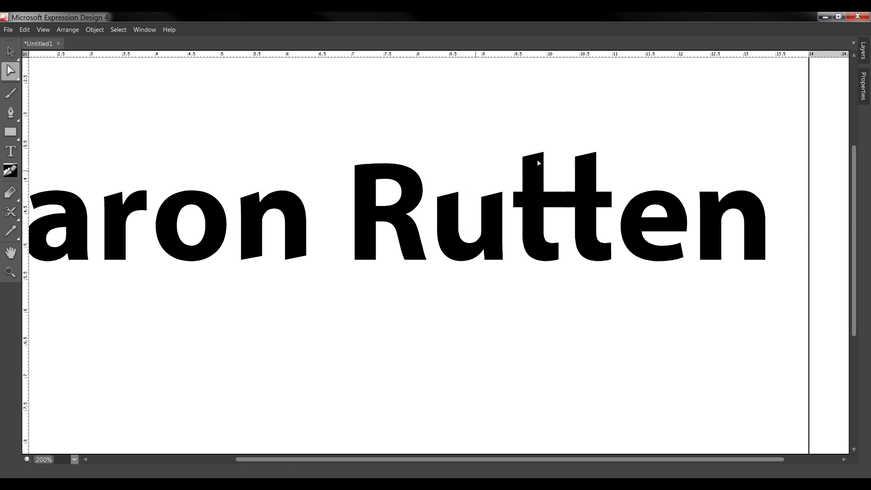
left_click(719, 214)
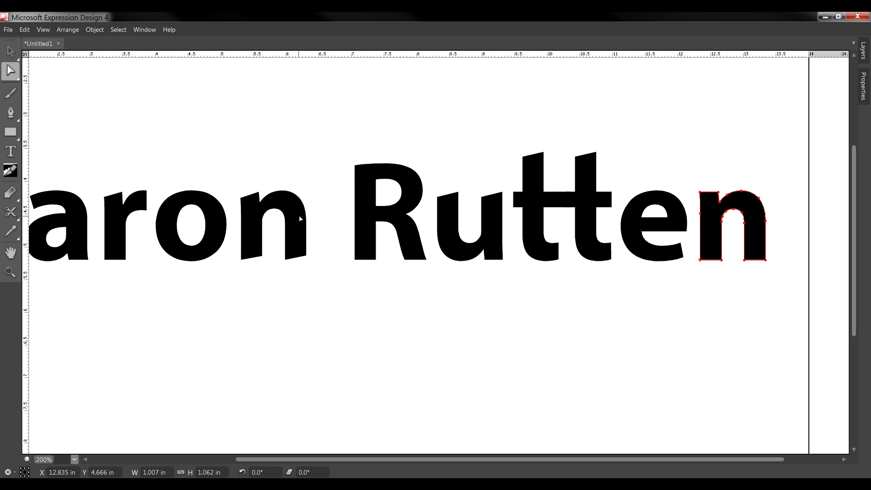
Step: Delete Rutten's final n and put a copy of Aaron's n in its place
key("Delete")
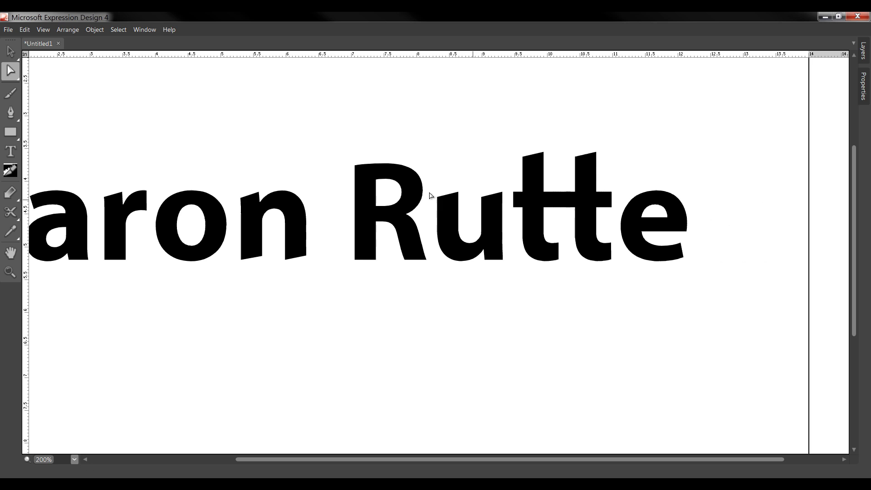
left_click(286, 203)
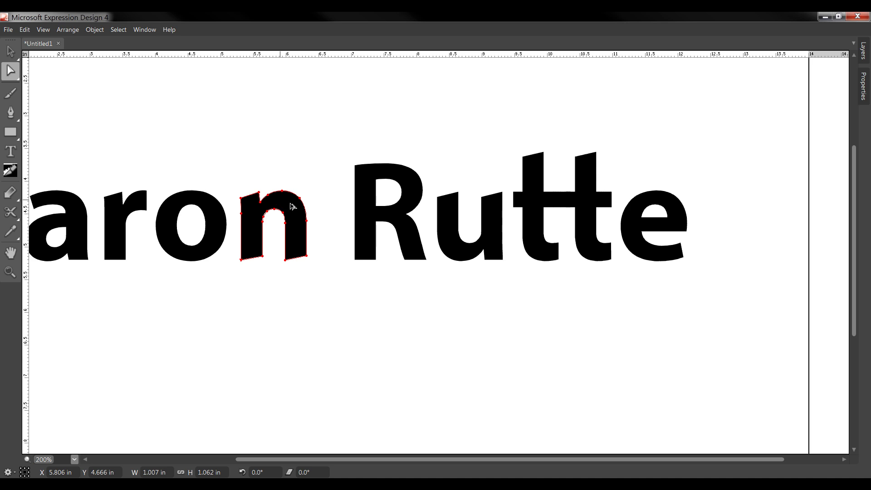
left_click(317, 206)
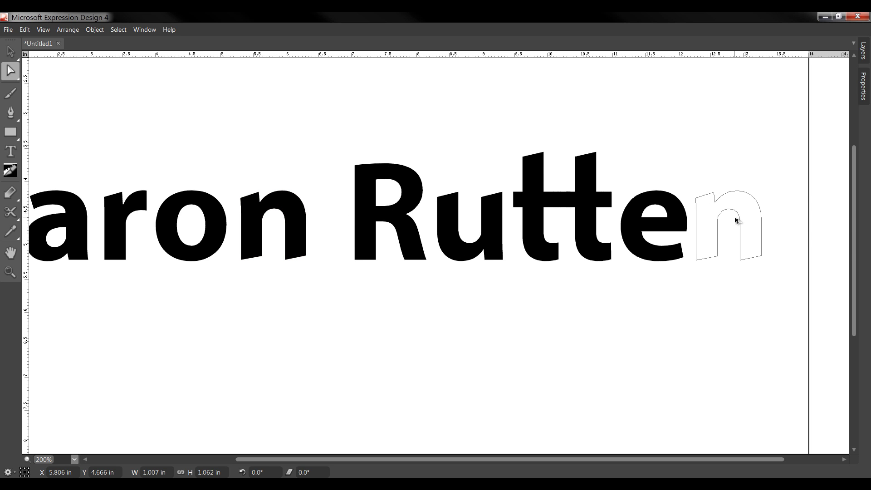
left_click_drag(736, 220, 738, 219)
left_click(736, 164)
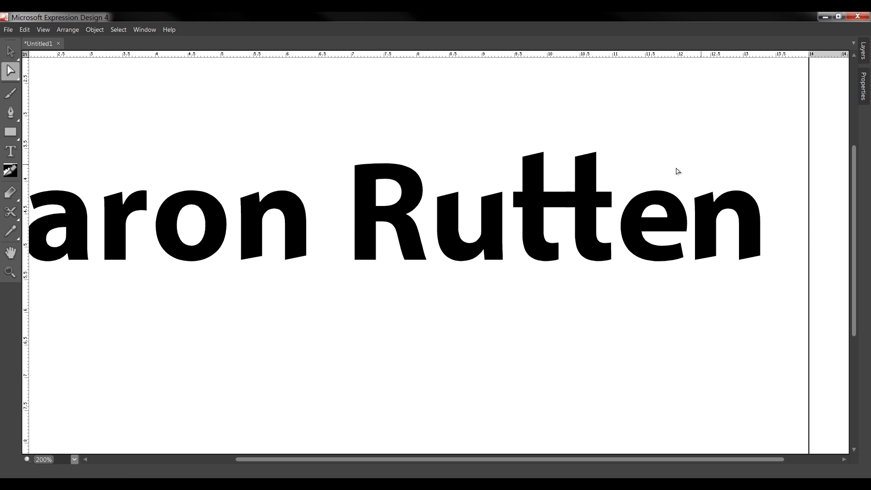
Step: Zoom out to the full page, then select and deselect the whole name
left_click(11, 272)
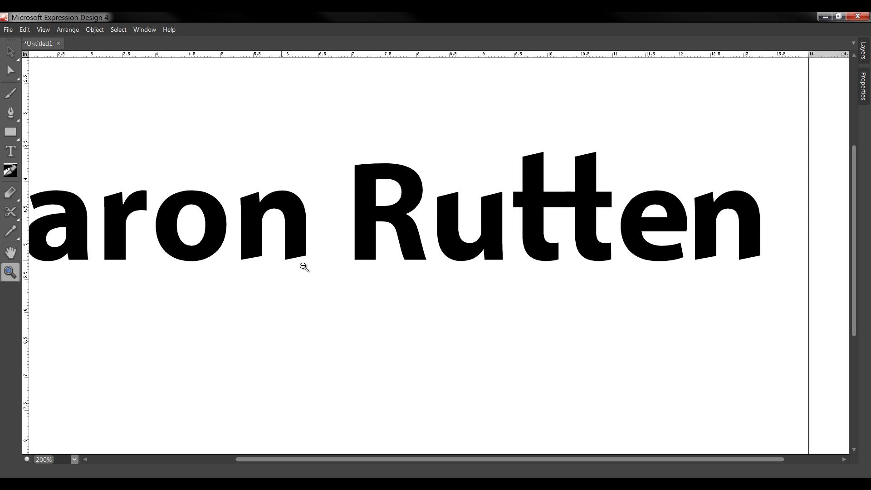
left_click(306, 268, "alt")
left_click(317, 269, "alt")
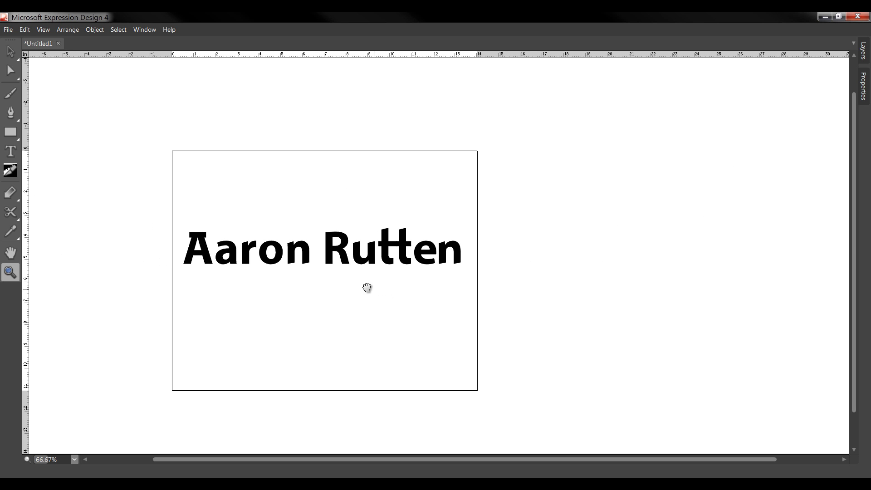
left_click(352, 260)
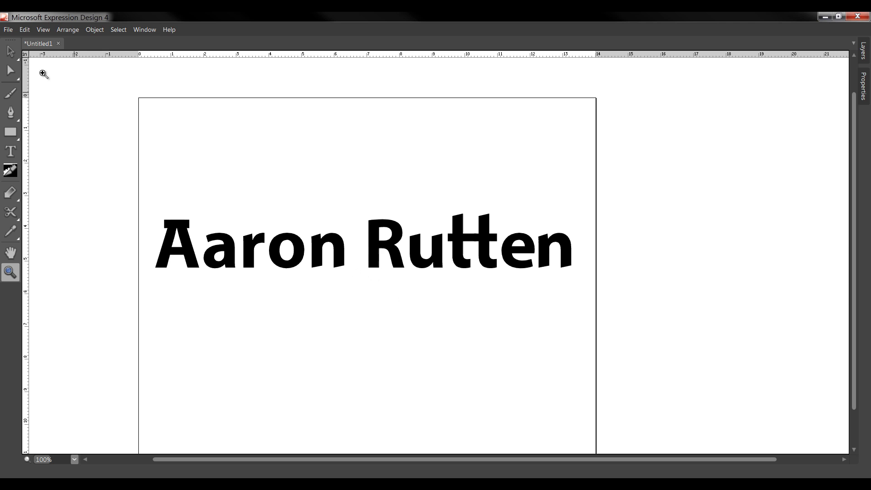
left_click(11, 50)
left_click(179, 240)
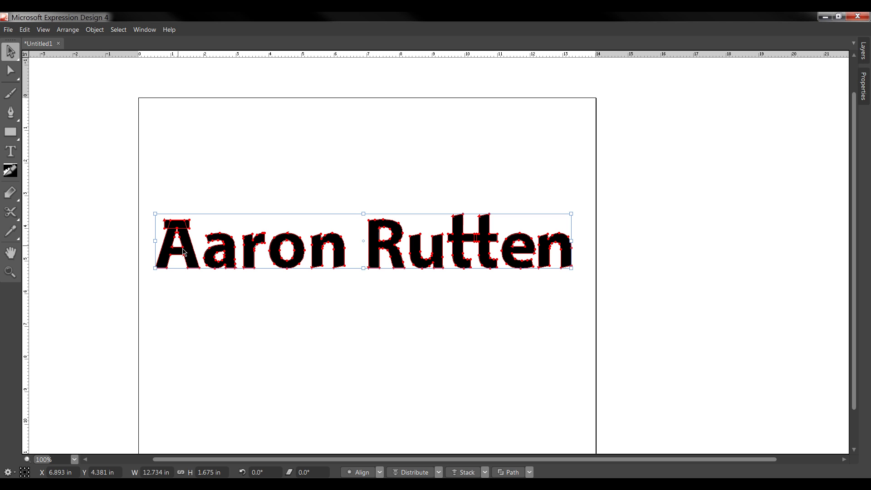
left_click(220, 208)
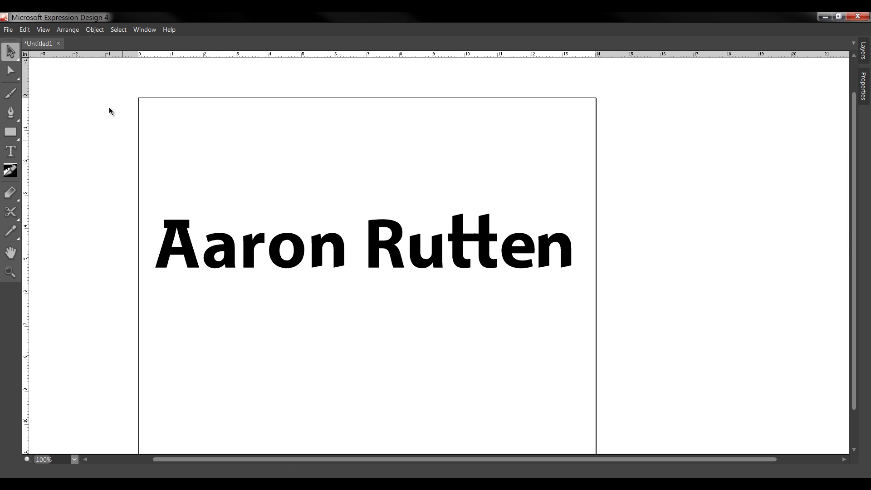
Step: Ungroup the outlined name and nudge the A two steps right
left_click(182, 231)
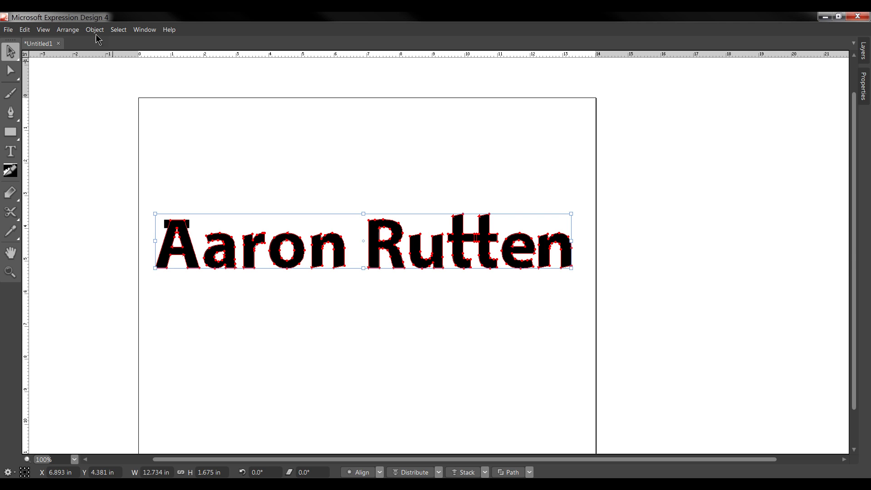
left_click(69, 33)
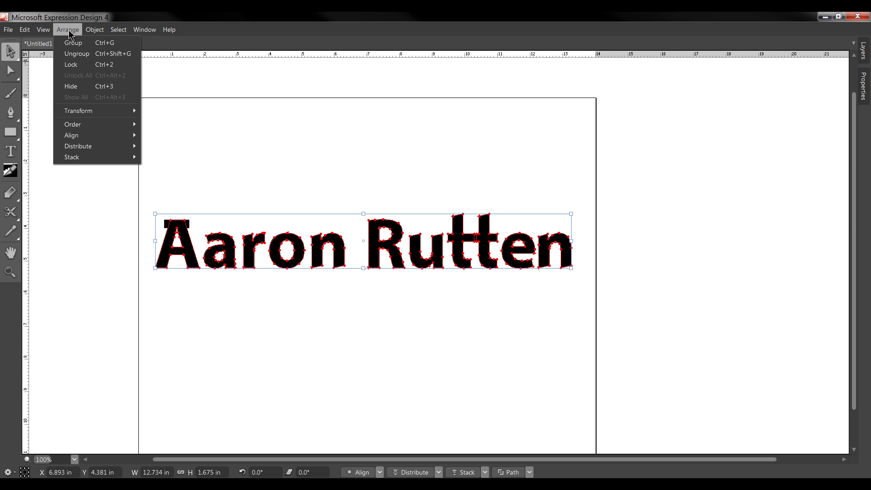
left_click(72, 64)
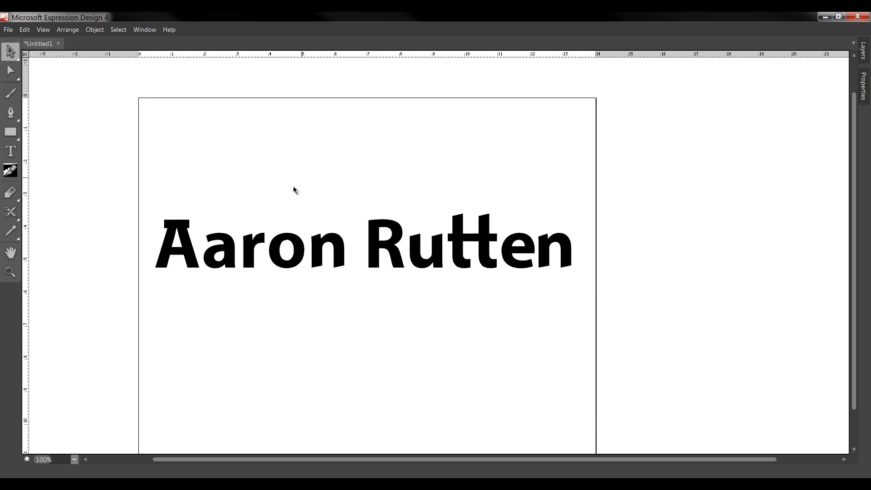
left_click_drag(161, 209, 191, 259)
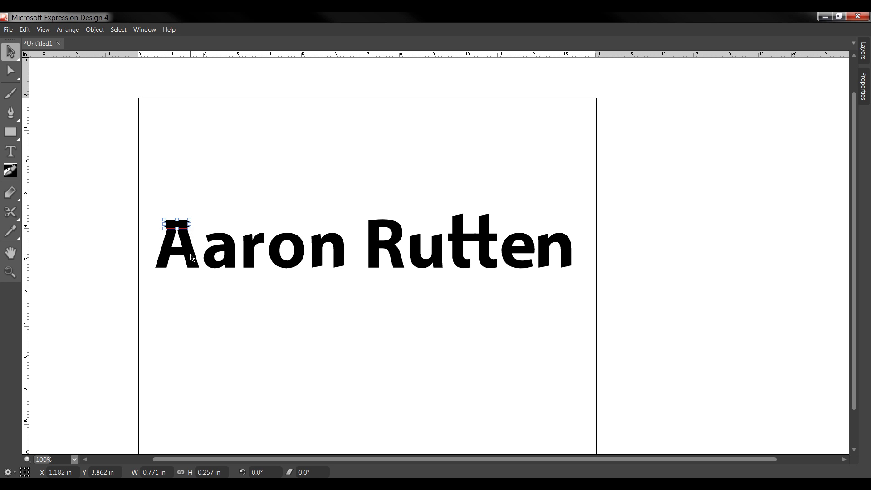
left_click(190, 208)
left_click_drag(167, 199, 199, 271)
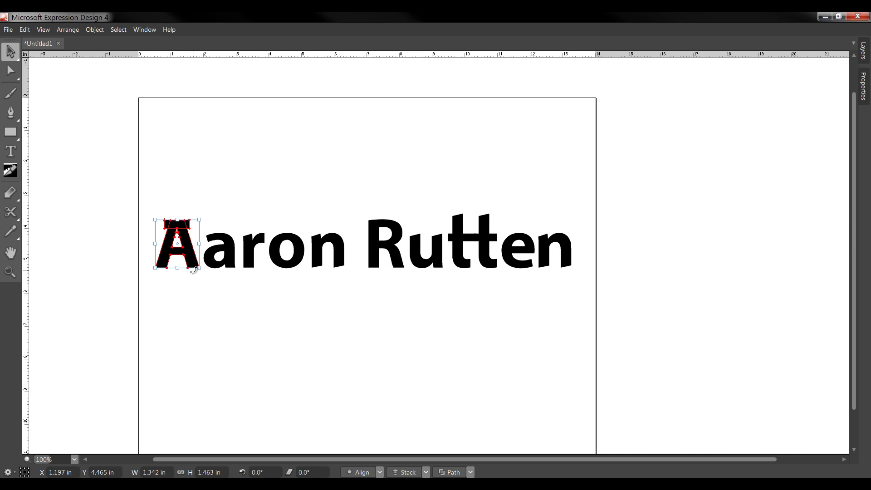
left_click(222, 208)
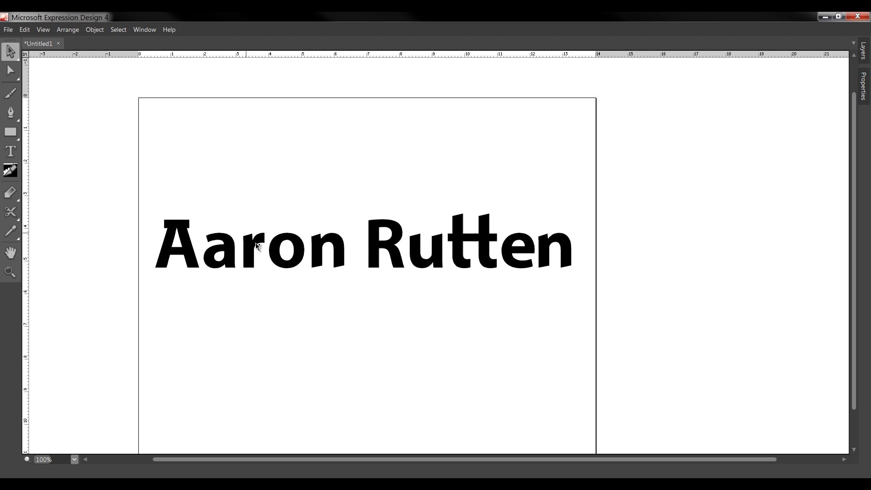
left_click(188, 242)
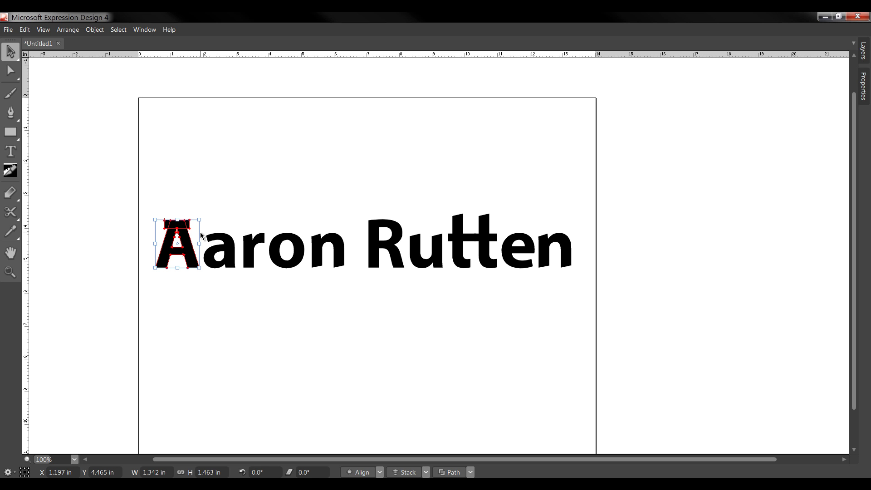
key("Right")
key("Right")
key("Right")
key("Right")
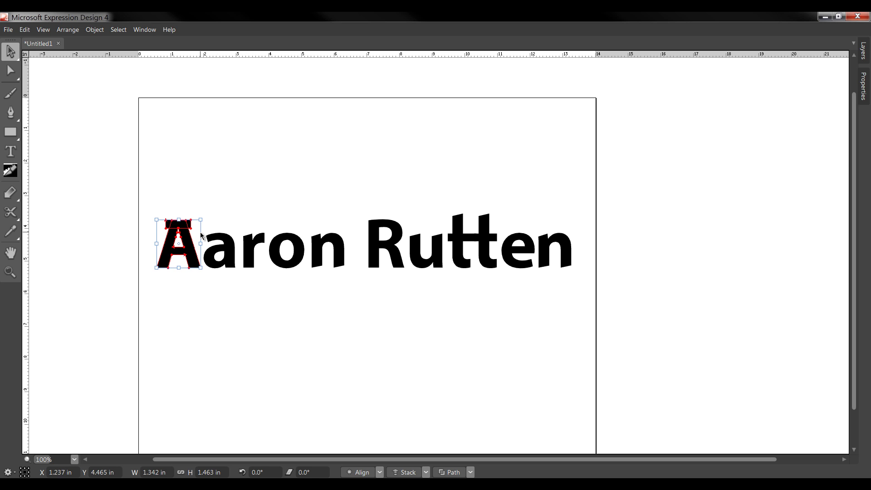
key("Right")
key("Right")
Step: Select the A, a and r together and nudge them three steps right
left_click_drag(192, 197, 214, 264)
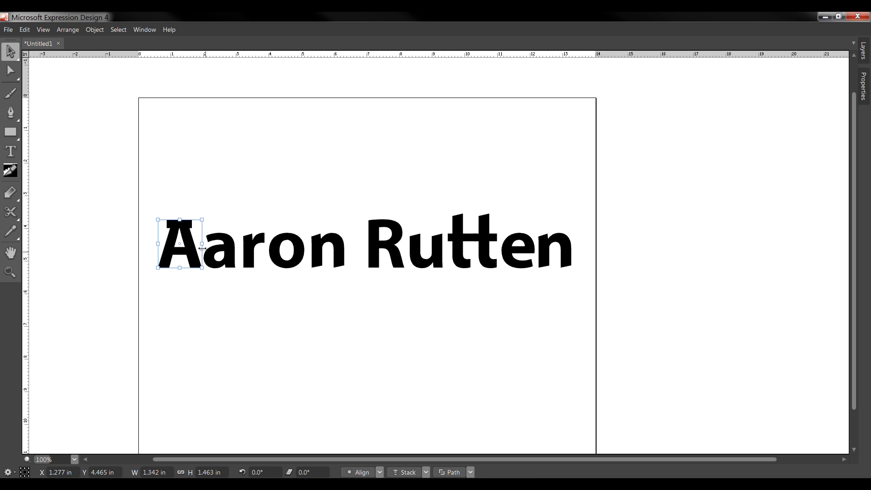
left_click(215, 251, "shift")
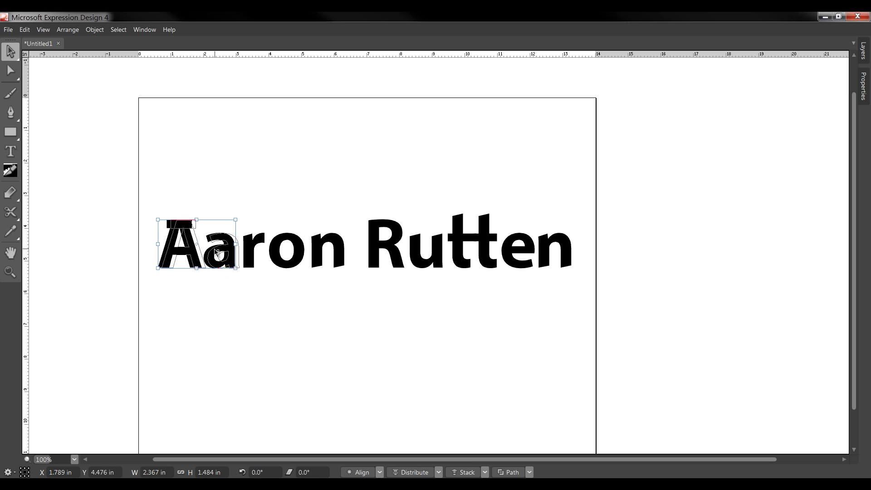
left_click(170, 204)
left_click_drag(169, 204, 252, 253)
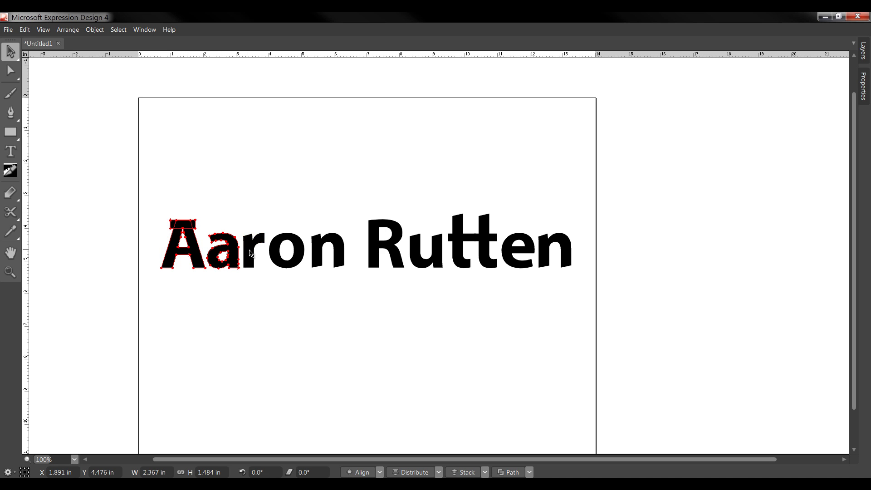
left_click_drag(199, 193, 261, 266)
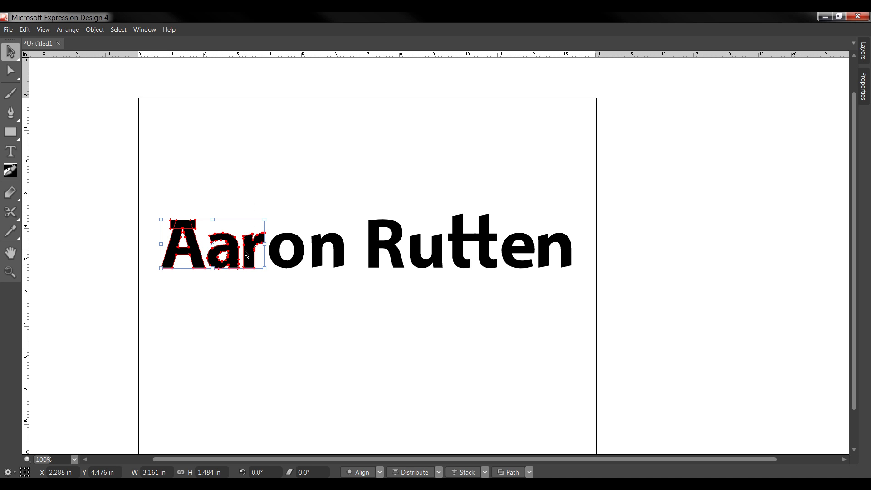
key("Right")
key("Right")
key("Right")
key("Right")
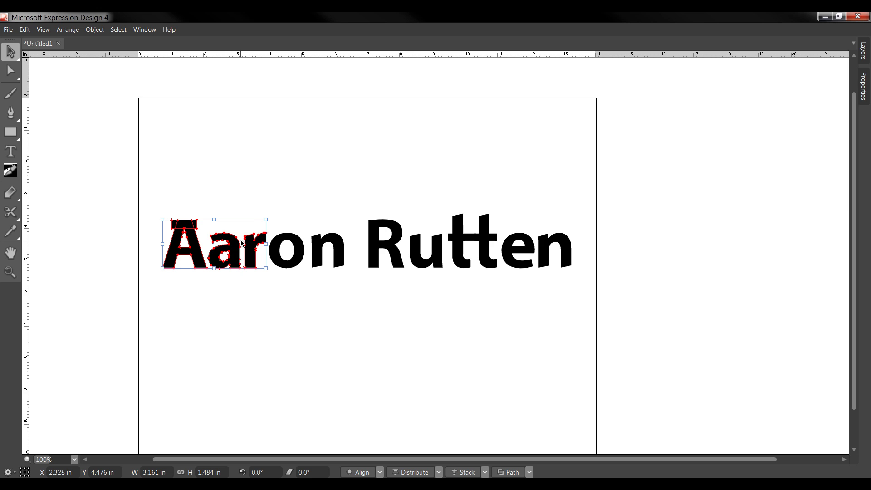
key("Right")
key("Right")
Step: Nudge the first four letters right and shift the u one nudge left
left_click_drag(159, 198, 283, 305)
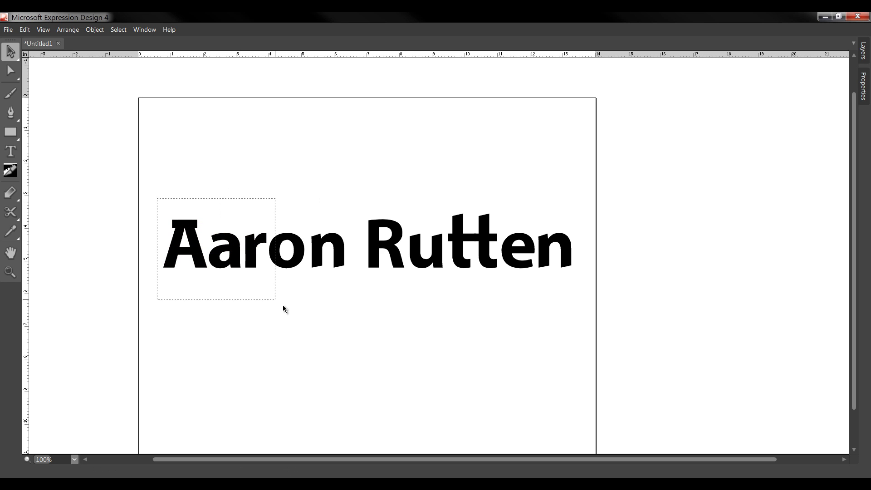
key("Right")
key("Right")
key("Right")
key("Right")
key("Right")
key("Right")
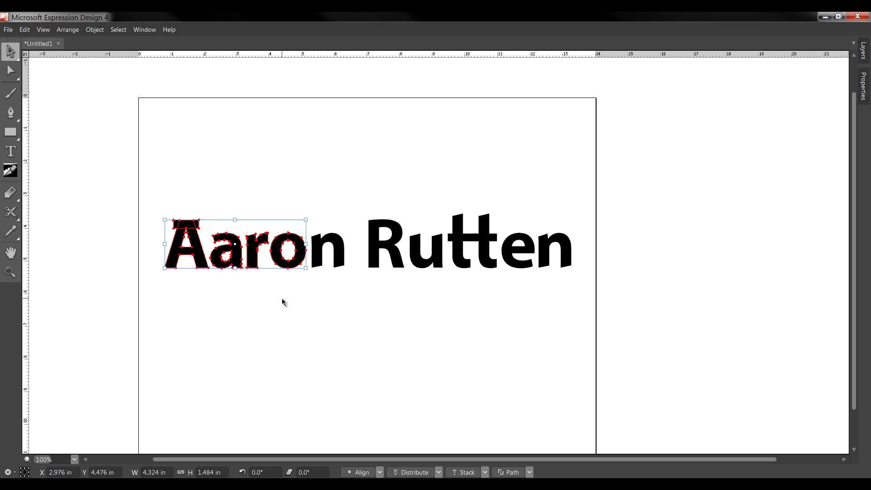
key("Right")
key("Right")
key("Right")
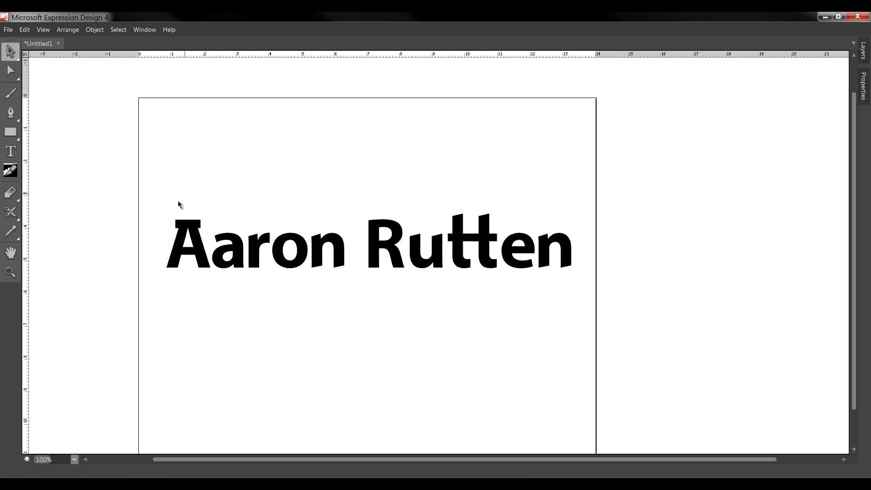
left_click_drag(169, 197, 339, 294)
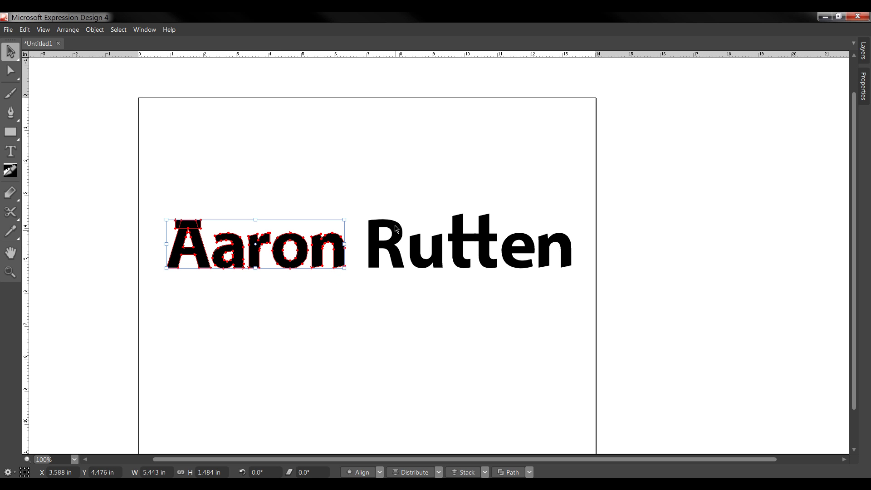
left_click_drag(412, 217, 432, 270)
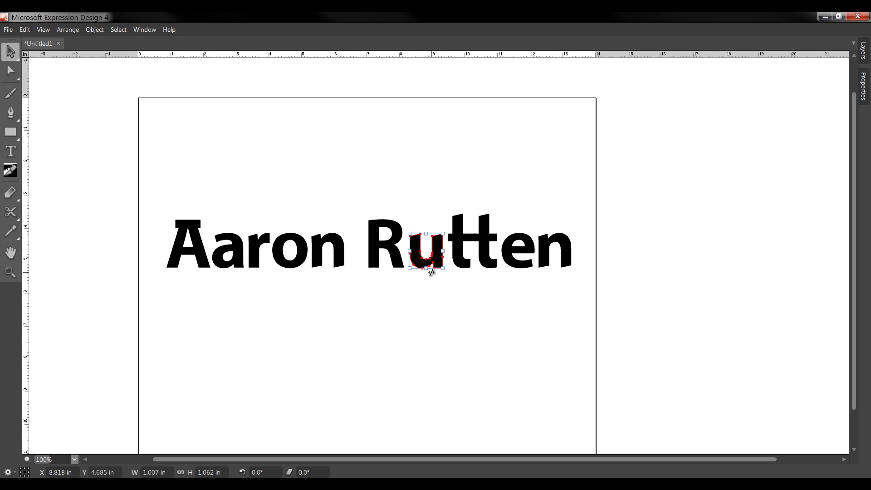
key("Left")
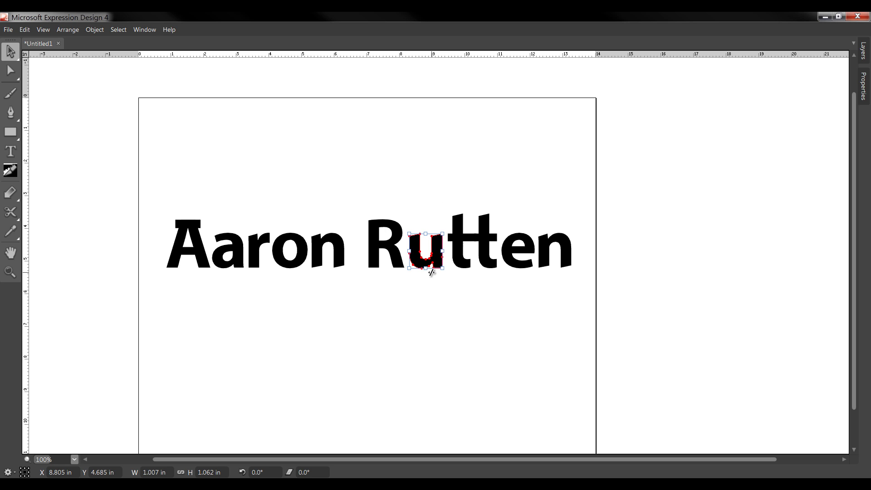
Step: Move the e and the n slightly left to tighten Rutten's spacing
left_click(318, 147)
left_click(414, 239)
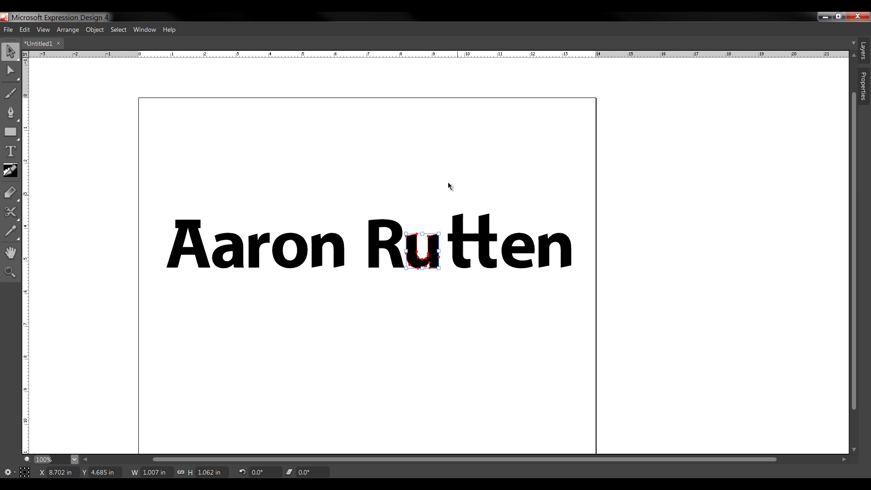
left_click(467, 224)
left_click(457, 230)
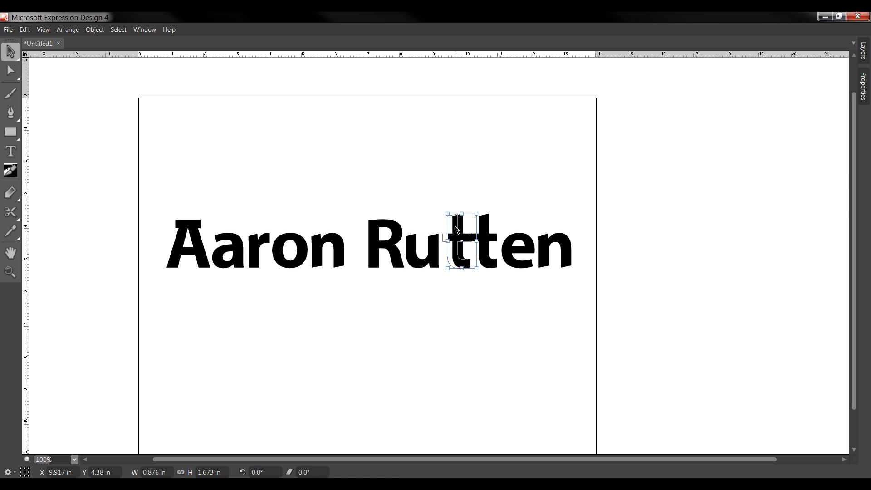
left_click_drag(499, 195, 473, 260)
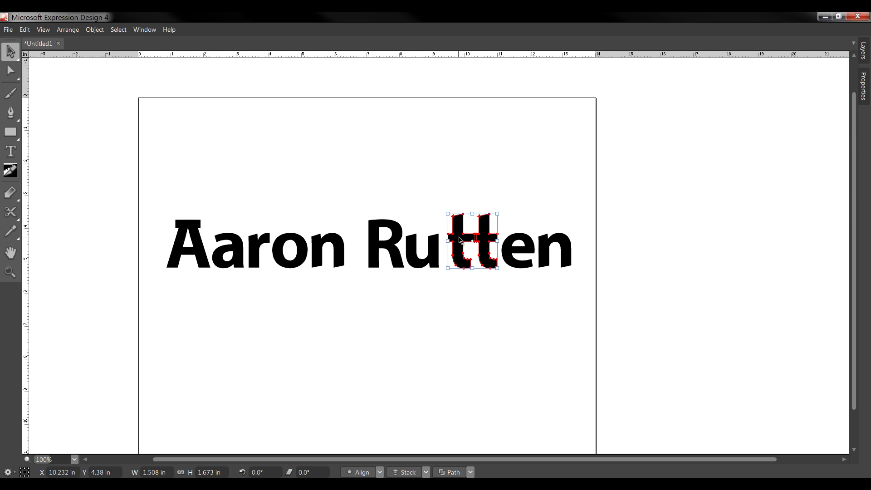
left_click(507, 243)
left_click(504, 245)
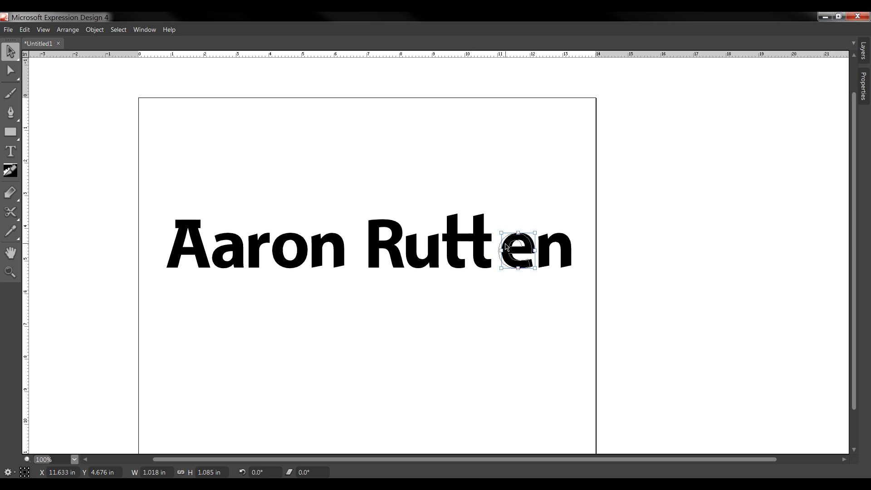
left_click_drag(504, 245, 495, 245)
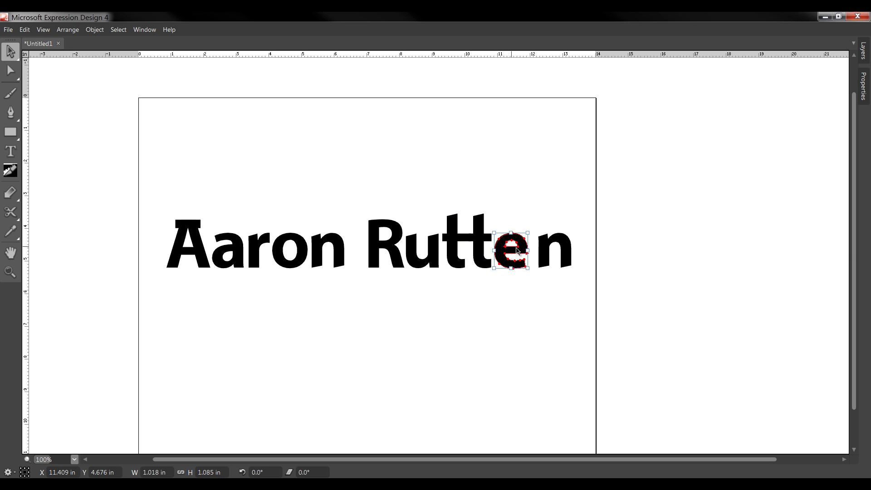
left_click(558, 242)
left_click_drag(558, 241, 554, 224)
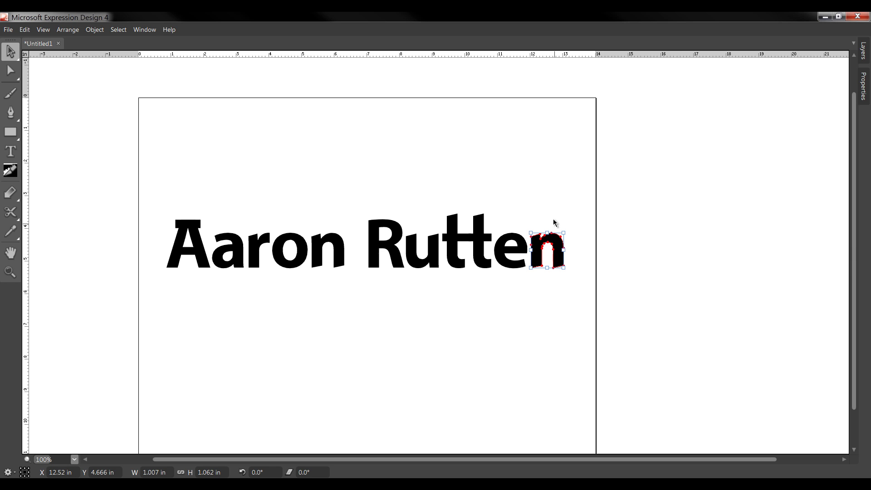
left_click(543, 207)
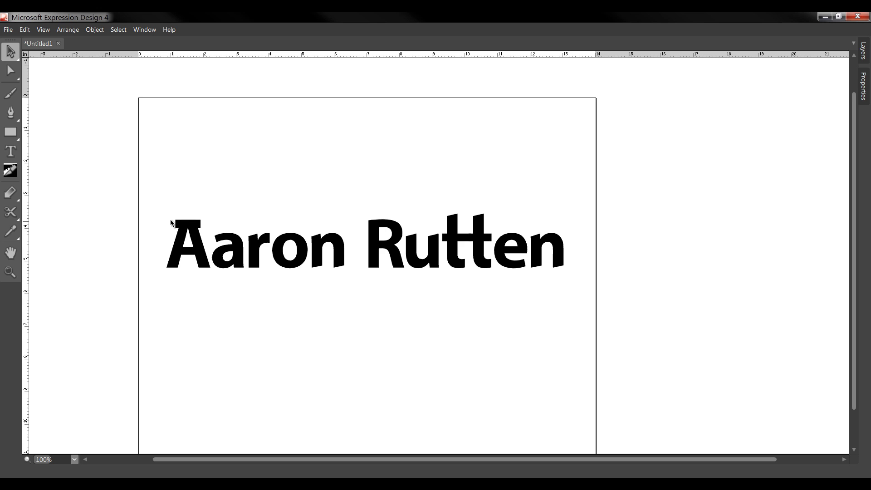
Step: Draw a small rectangular bar onto the A's bottom-left foot, then select all letter outlines
left_click(6, 135)
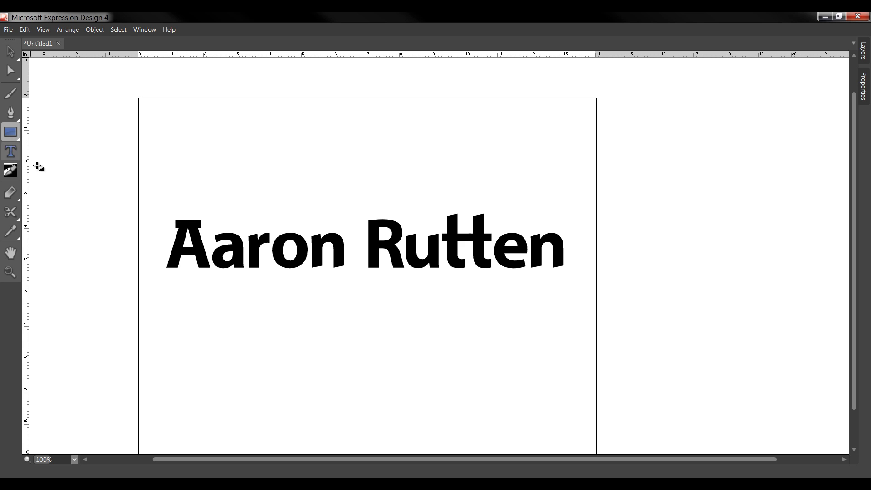
left_click_drag(162, 260, 181, 268)
key("v")
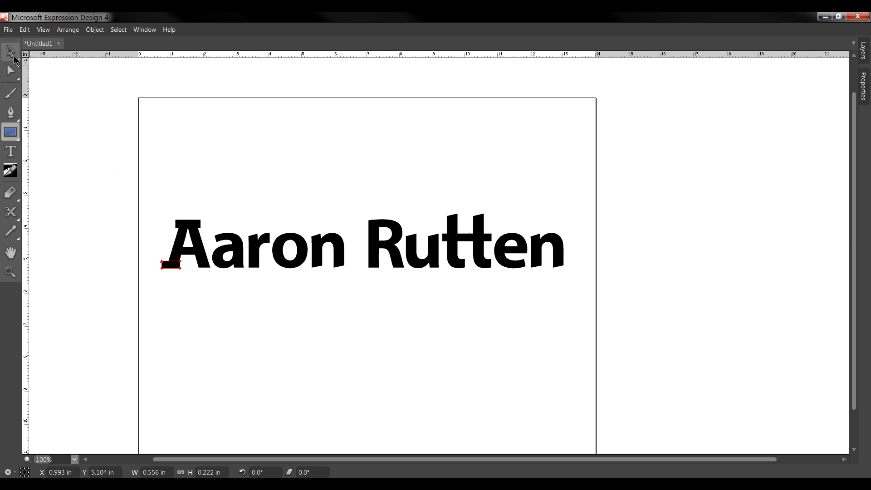
left_click(199, 202)
left_click_drag(169, 269, 208, 271)
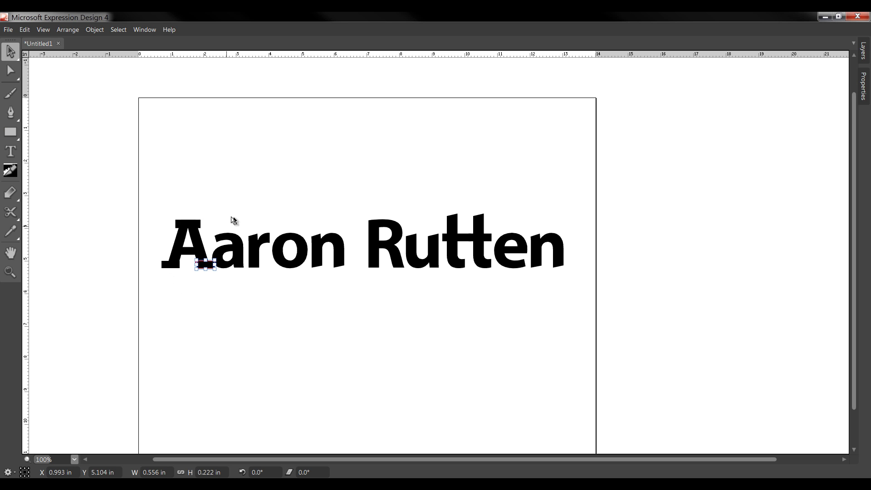
left_click(259, 219)
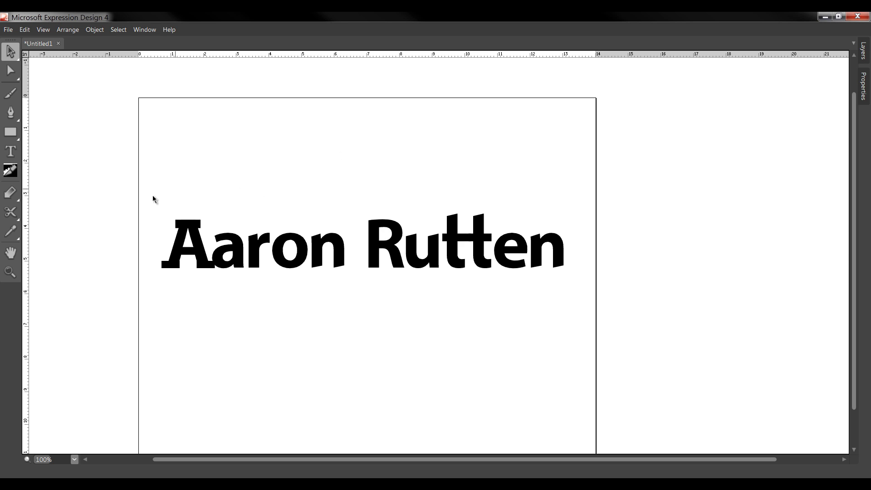
left_click_drag(153, 199, 587, 352)
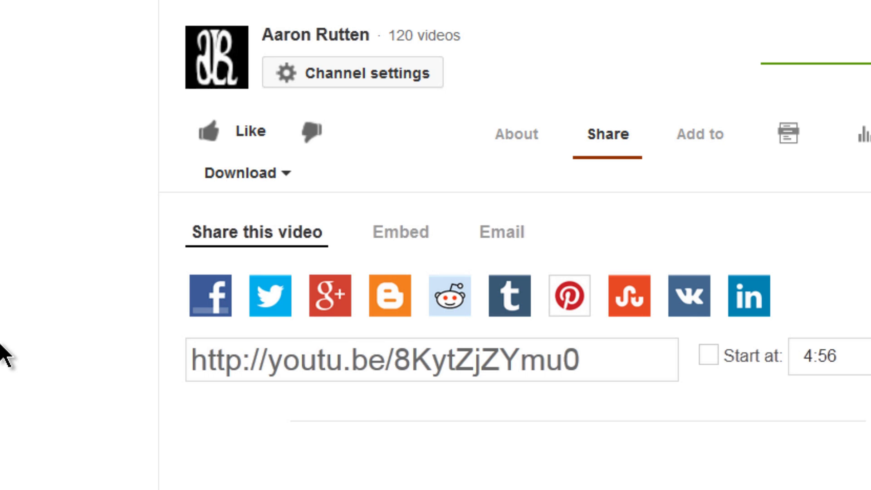
Step: Like the Aaron Rutten video on its YouTube share page
left_click(236, 134)
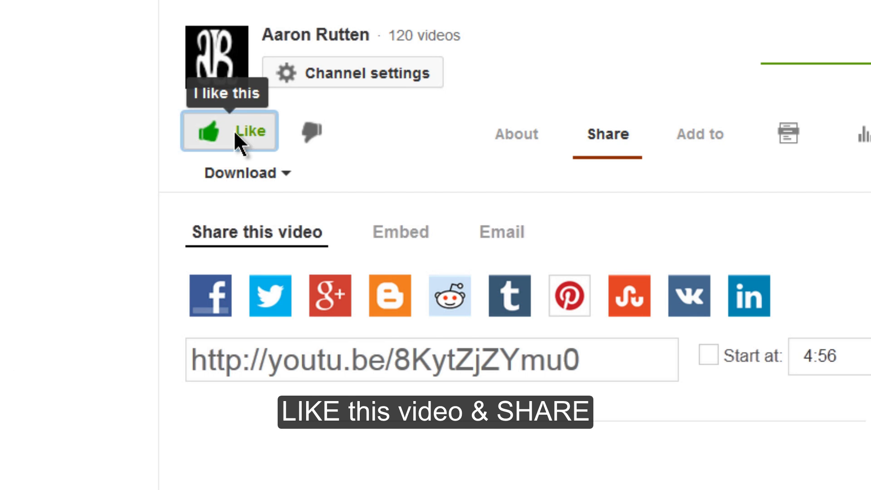